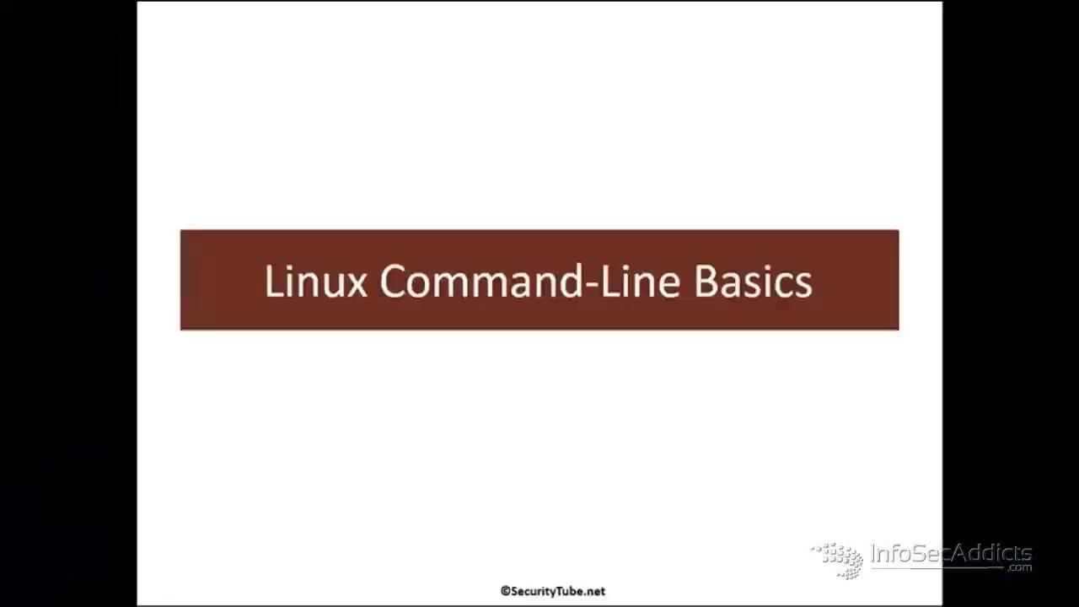
- End the slide show and minimize the presentation to bring up WhatHappened1.txt in Notepad
key(Escape)
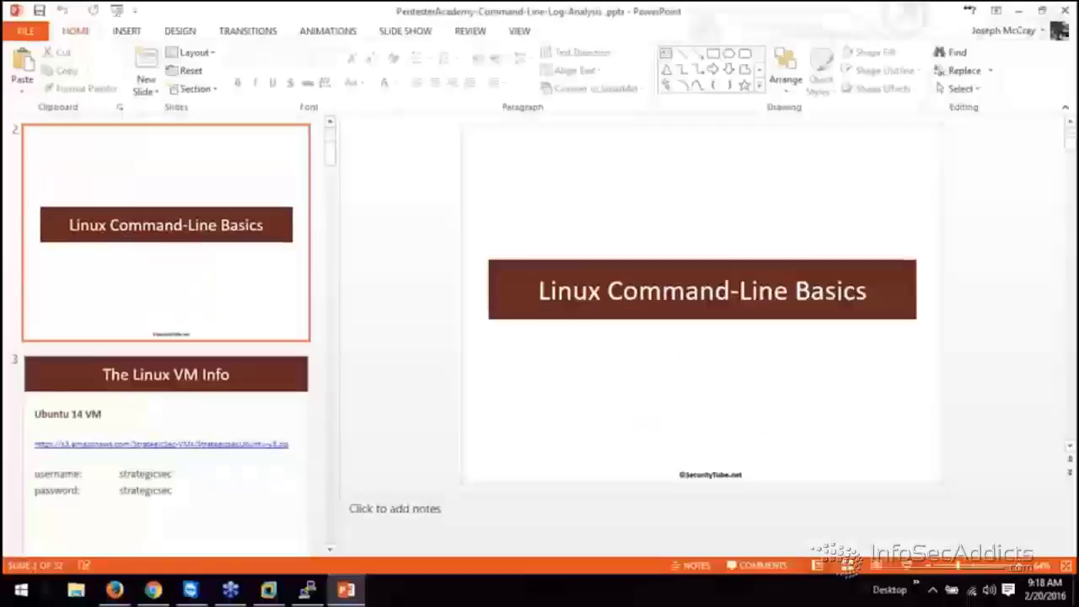
click(1017, 8)
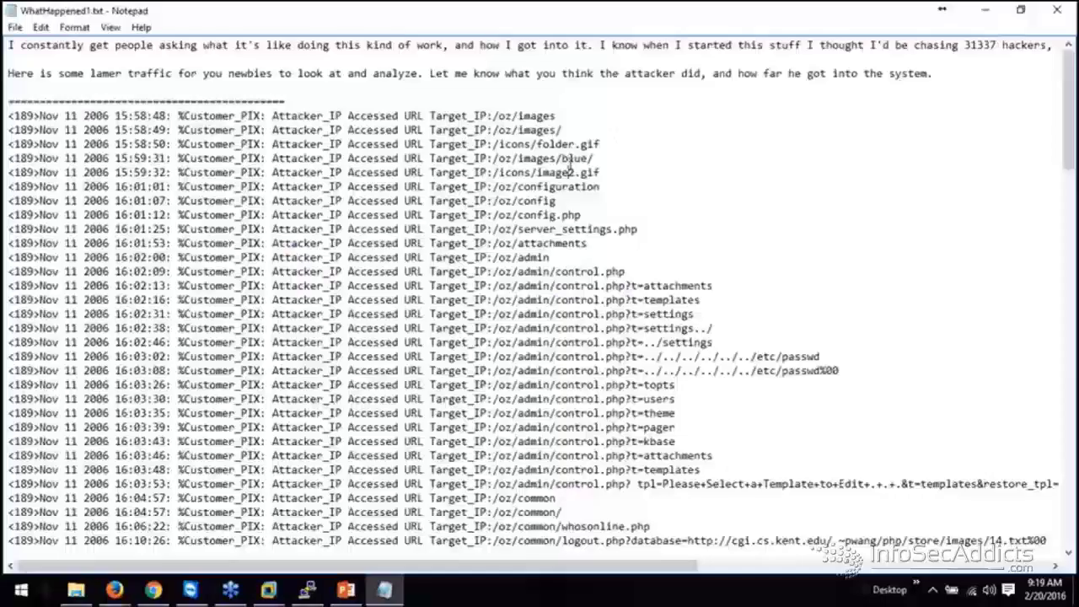
- Skim the whole WhatHappened1.txt log down to its closing note and return to the introduction at the beginning
scroll(570, 166, down, 8)
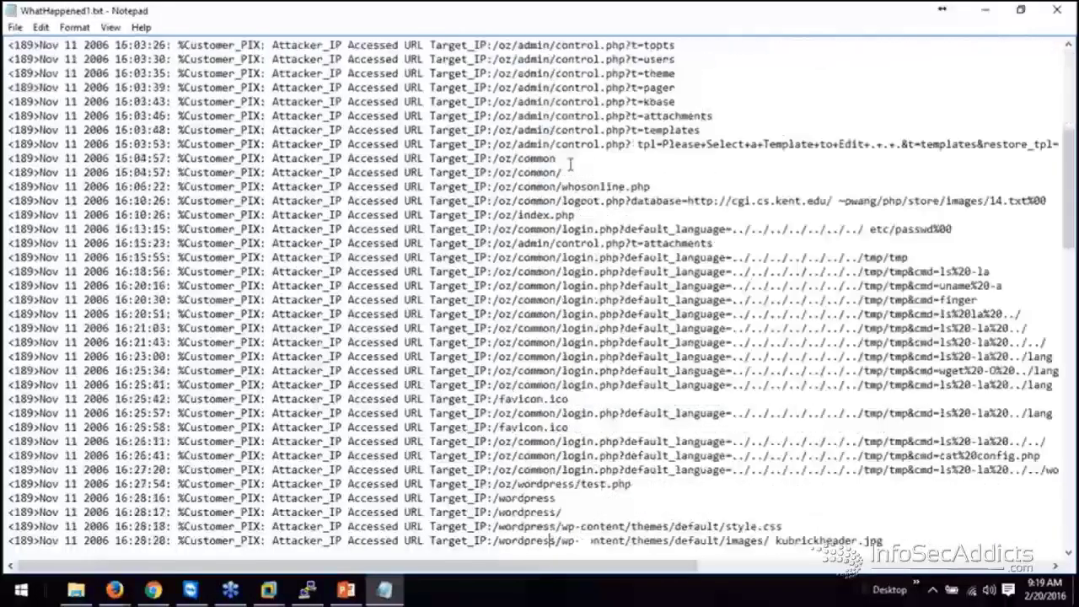
scroll(569, 166, down, 20)
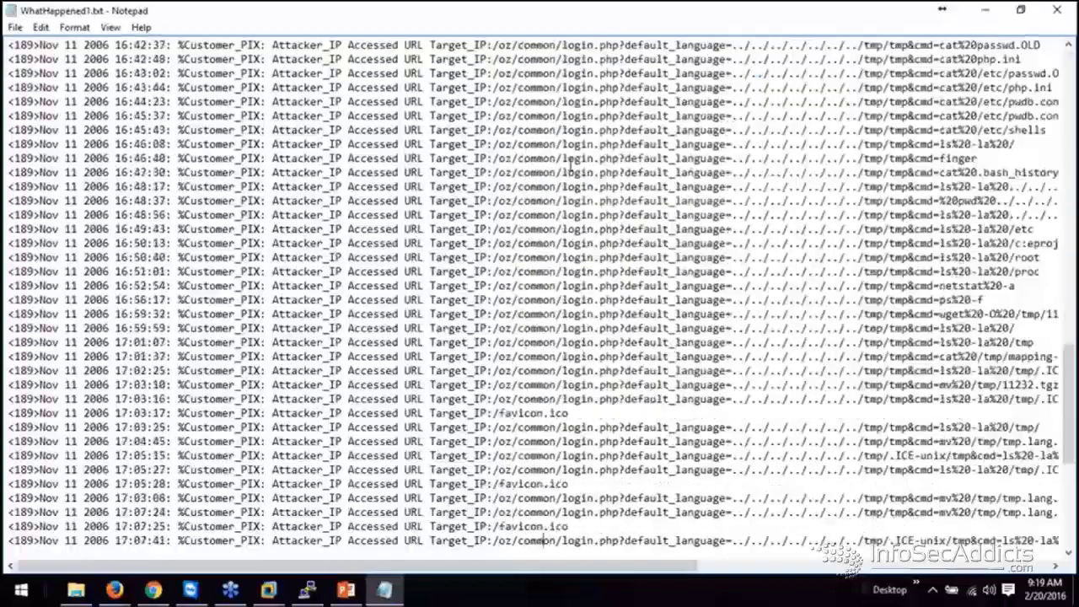
scroll(570, 166, down, 8)
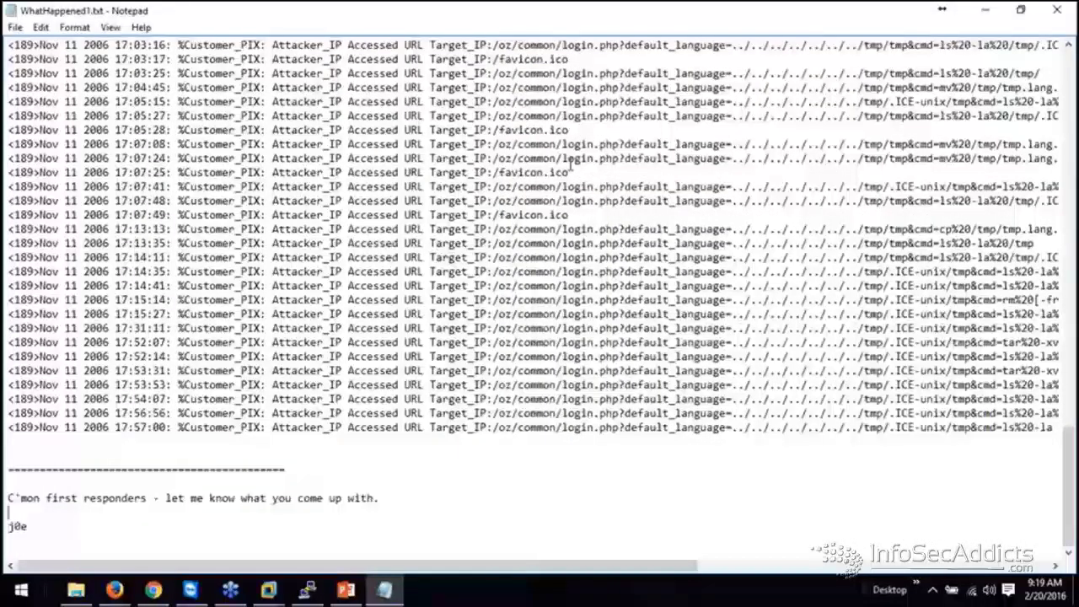
key(Up)
key(Up)
key(Up)
key(Up)
key(Up)
key(Up)
key(Up)
key(Up)
key(Up)
key(Up)
key(Up)
key(Up)
key(Up)
key(Up)
key(Up)
key(Up)
key(Up)
key(Up)
key(Up)
key(Up)
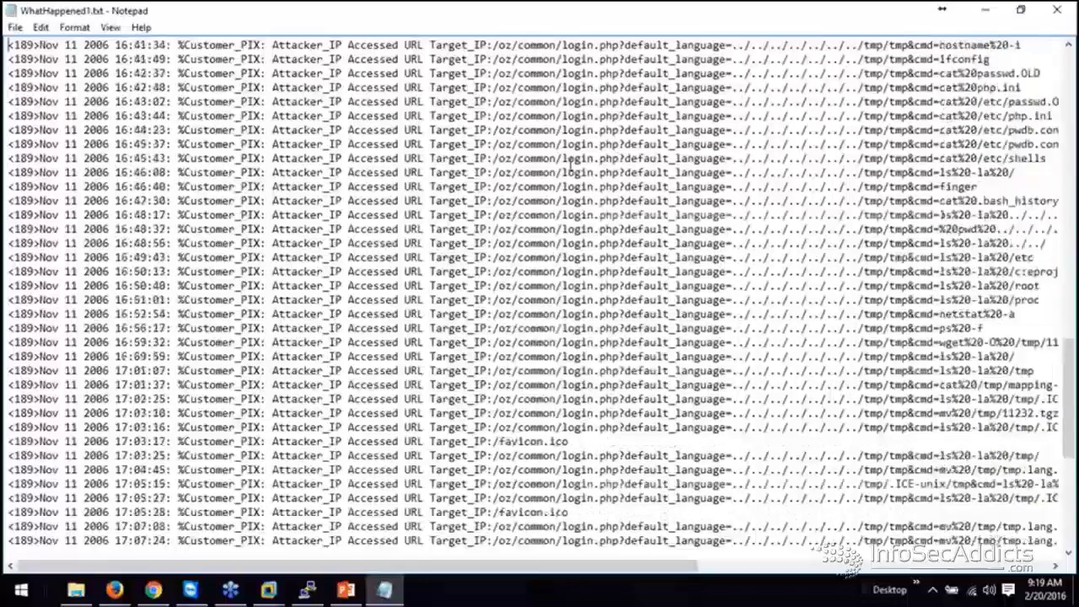
key(Up)
key(Up)
key(Up)
key(Up)
key(Up)
key(Up)
key(Up)
key(Up)
key(Up)
key(Up)
key(Up)
key(Up)
key(Up)
key(Up)
key(Up)
key(Up)
key(Up)
key(Up)
key(Up)
key(Up)
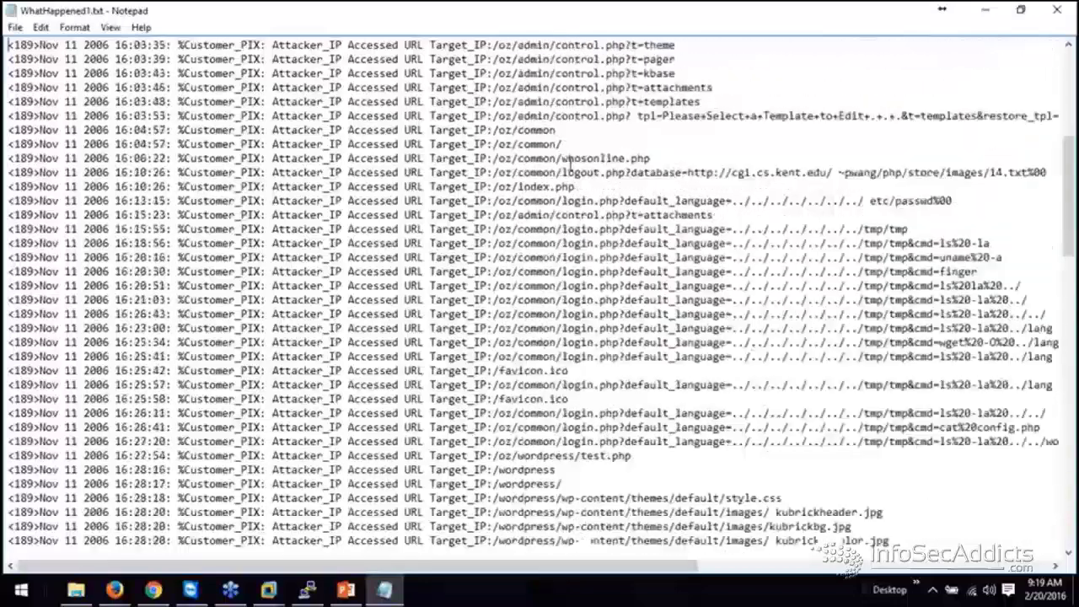
key(Up)
key(Up)
key(Up)
key(Up)
key(Up)
key(Up)
key(Up)
key(Up)
key(Up)
key(Up)
key(Up)
key(Up)
key(Up)
key(Up)
key(Up)
key(Up)
key(Up)
key(Up)
key(Up)
key(Up)
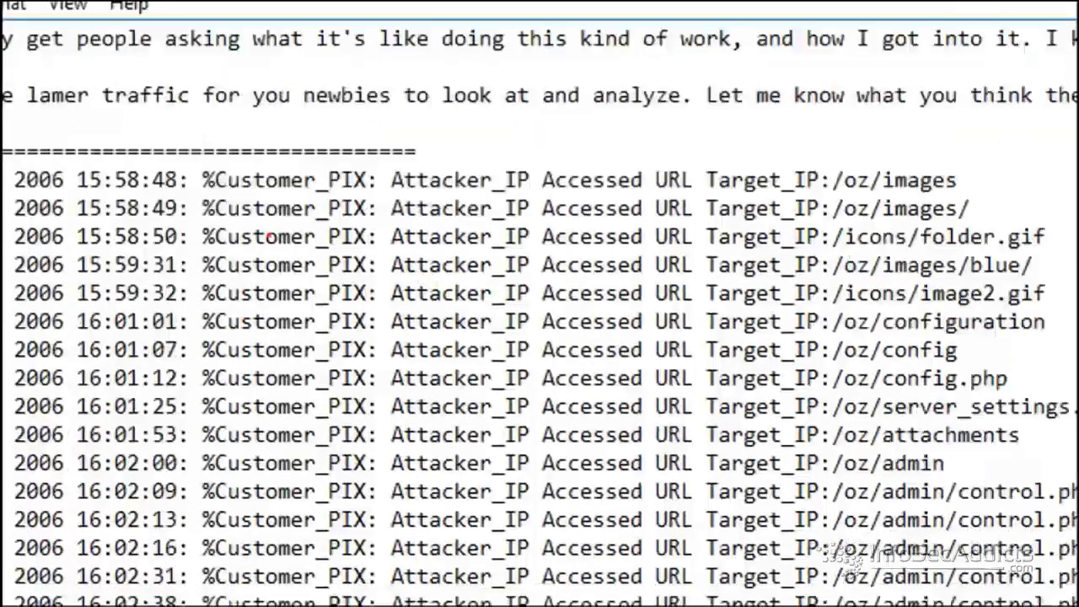
- Highlight in turn the year 2006, the %Customer_PIX device name and the /oz/images path in the first log entry
drag(203, 201, 374, 209)
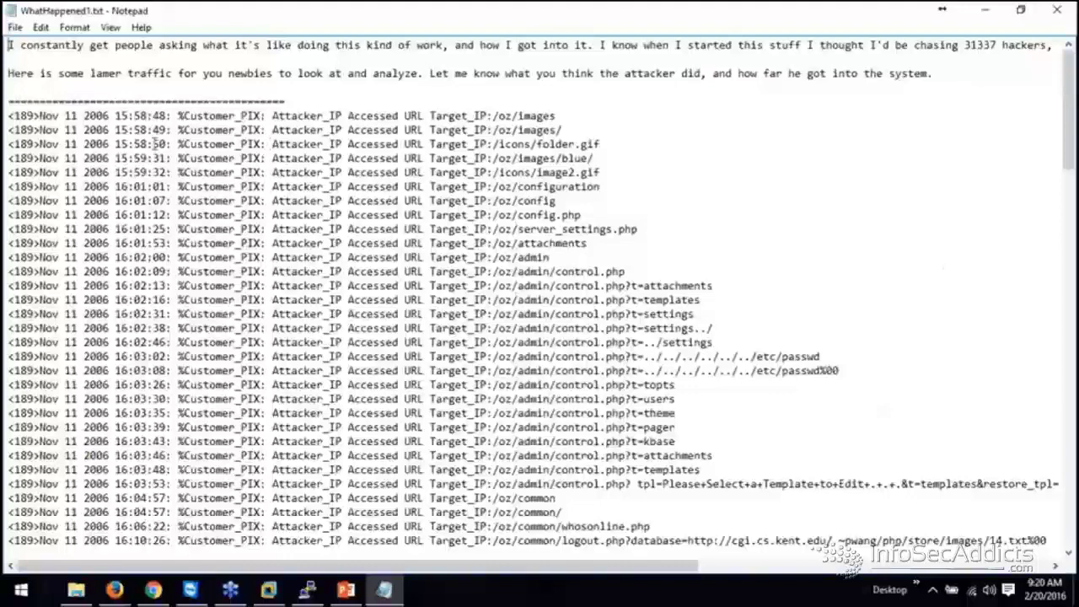
drag(84, 115, 107, 116)
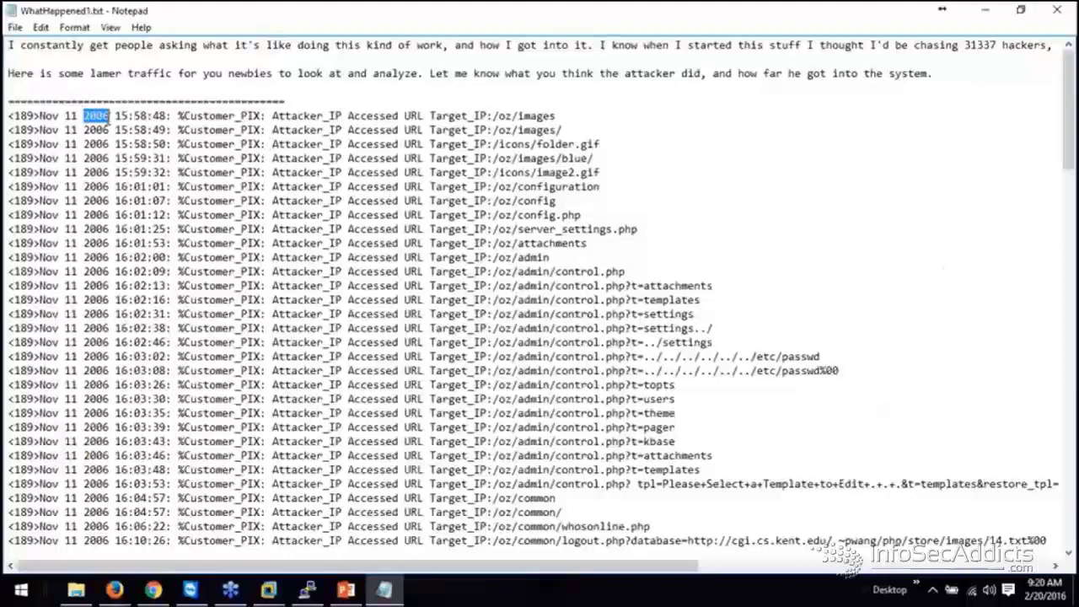
click(108, 123)
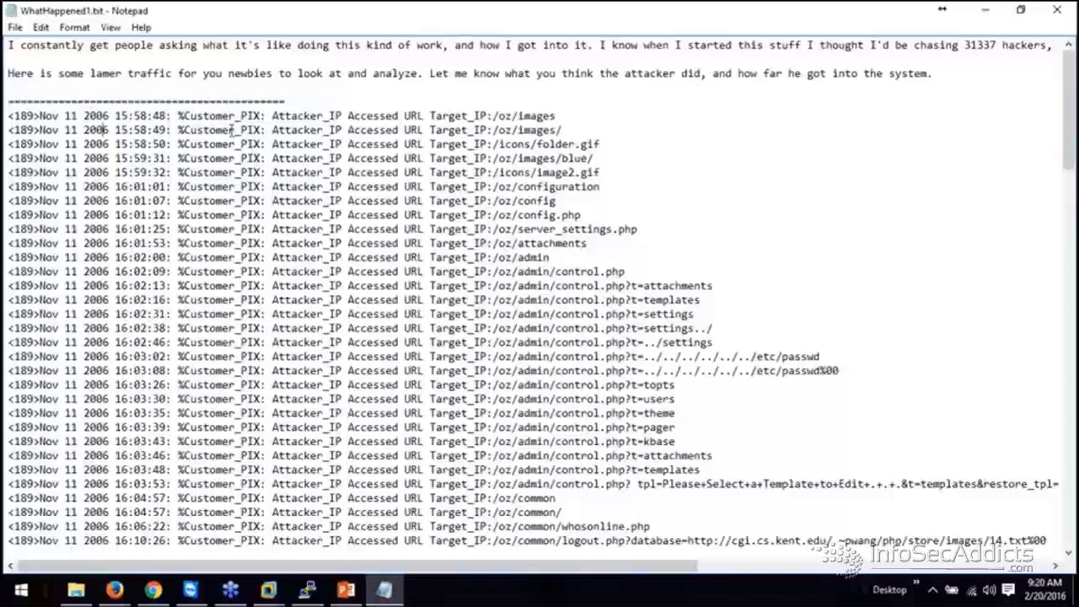
drag(179, 116, 262, 119)
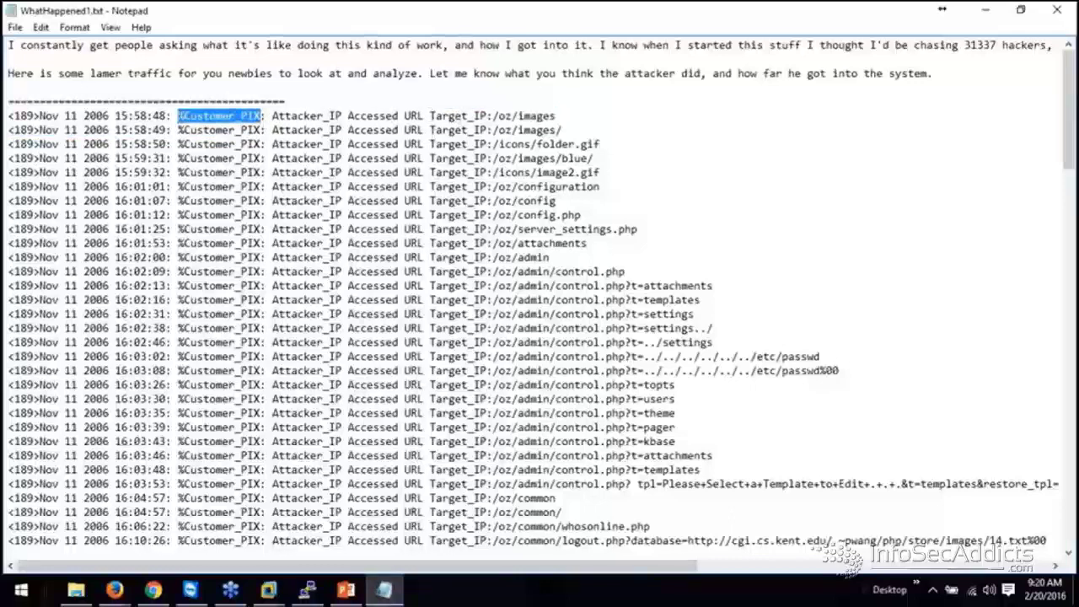
drag(177, 115, 557, 115)
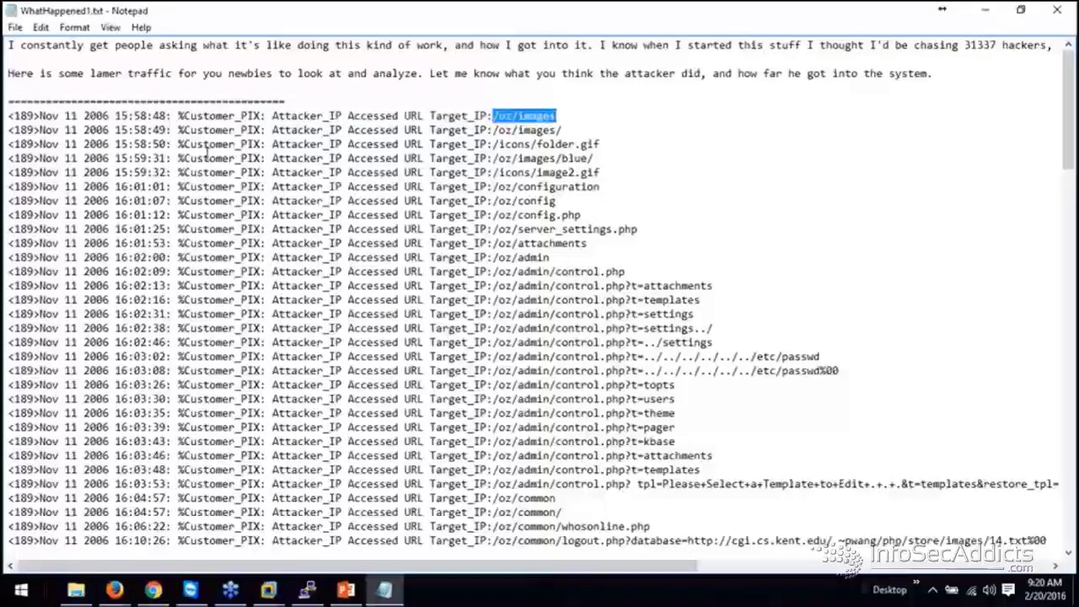
- Examine the requested URLs in the log from the early /oz entries down to the closing note
click(734, 240)
key(Down)
key(Down)
key(Down)
key(Down)
key(Down)
key(Down)
key(Down)
key(Down)
key(Down)
key(Down)
key(Down)
key(Down)
key(Down)
key(Down)
key(Down)
key(Down)
key(Down)
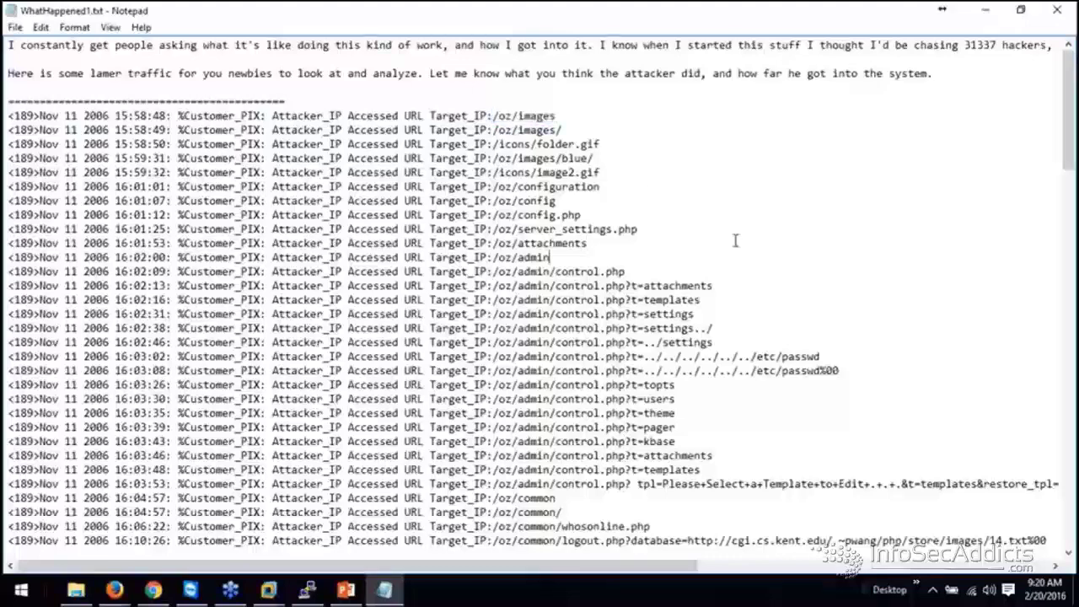
key(Down)
key(Down)
key(Down)
key(Down)
key(Down)
key(Down)
key(Down)
key(Down)
key(Down)
key(Down)
key(Down)
key(Down)
key(Down)
key(Down)
key(Down)
key(Down)
key(Down)
key(Down)
key(Down)
key(Down)
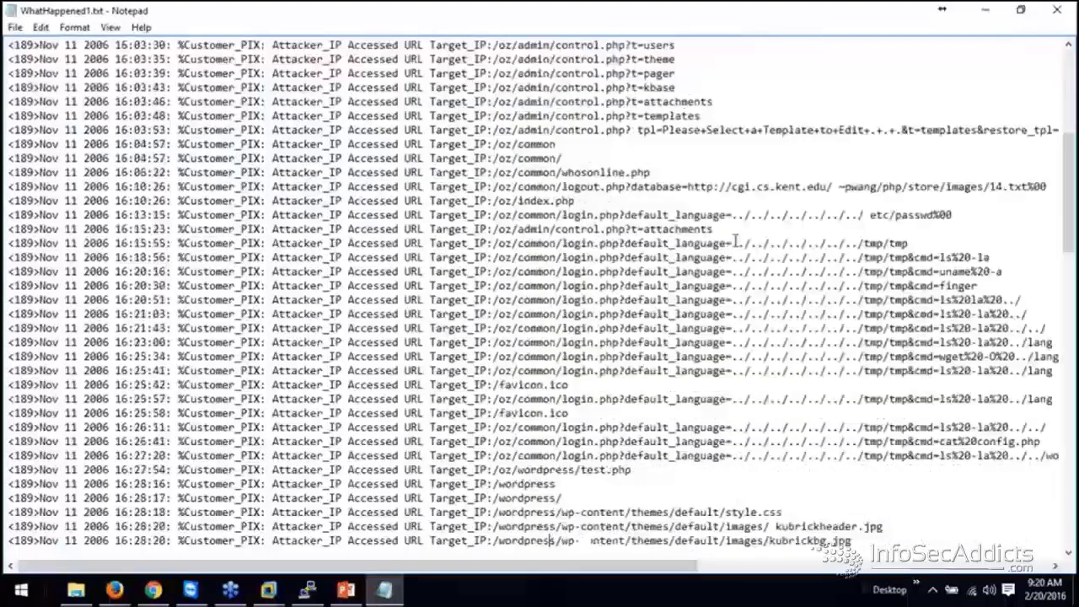
key(Down)
key(Down)
key(Down)
key(Down)
key(Down)
key(Down)
key(Down)
key(Down)
key(Down)
key(Down)
key(Down)
key(Down)
key(Down)
key(Down)
key(Down)
key(Down)
key(Down)
key(Down)
key(Down)
key(Down)
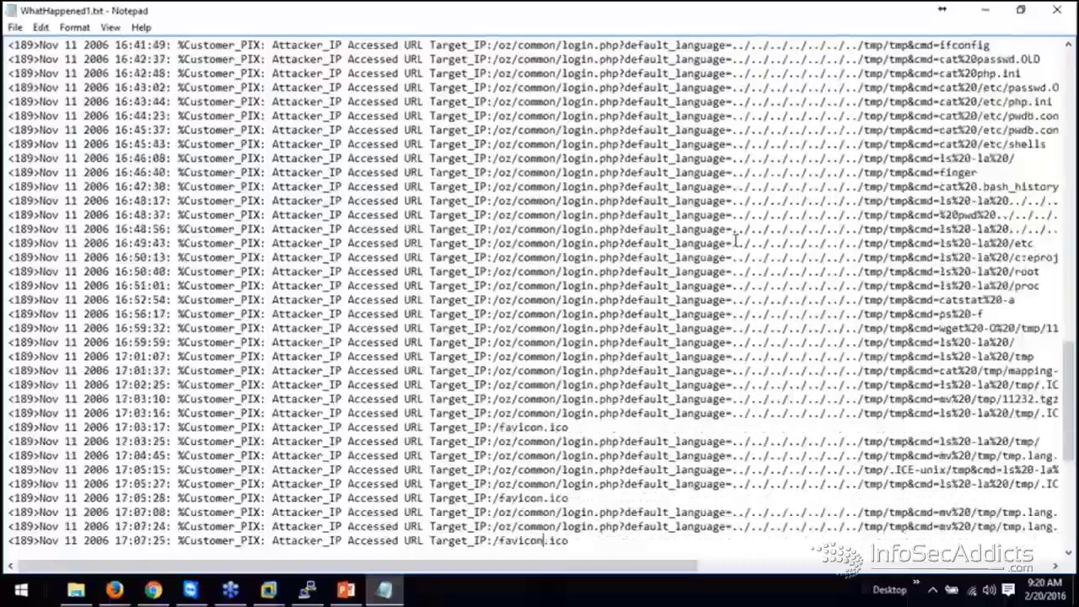
key(Up)
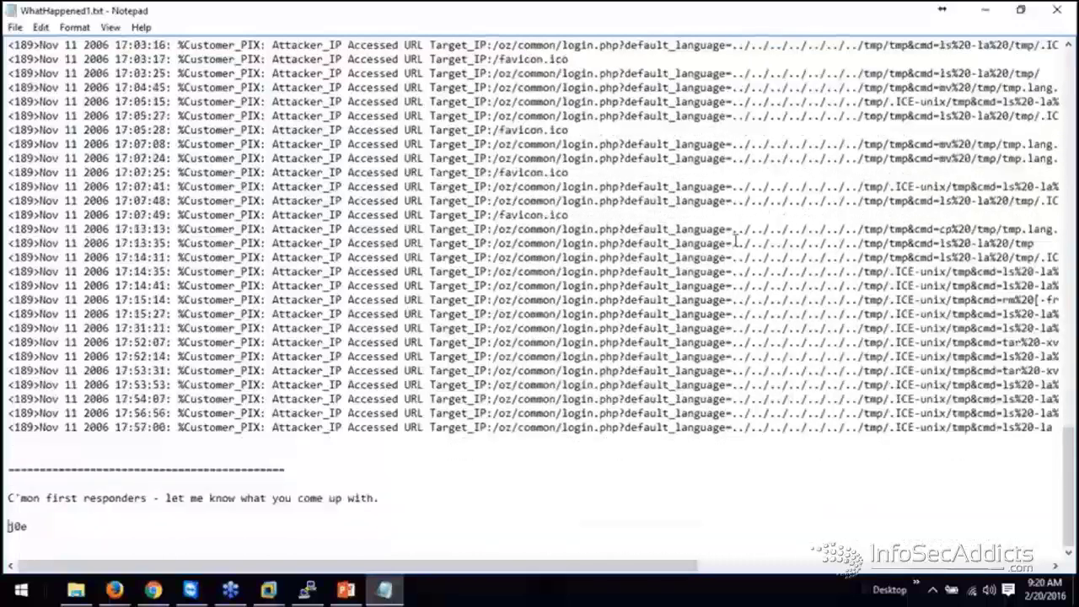
- Review the log entries backwards from the closing note to the introduction at the beginning of the file
key(Up)
key(Up)
key(Up)
key(Up)
key(Up)
key(Up)
key(Up)
key(Up)
key(Up)
key(Up)
key(Up)
key(Up)
key(Up)
key(Up)
key(Up)
key(Up)
key(Up)
key(Up)
key(Up)
key(Up)
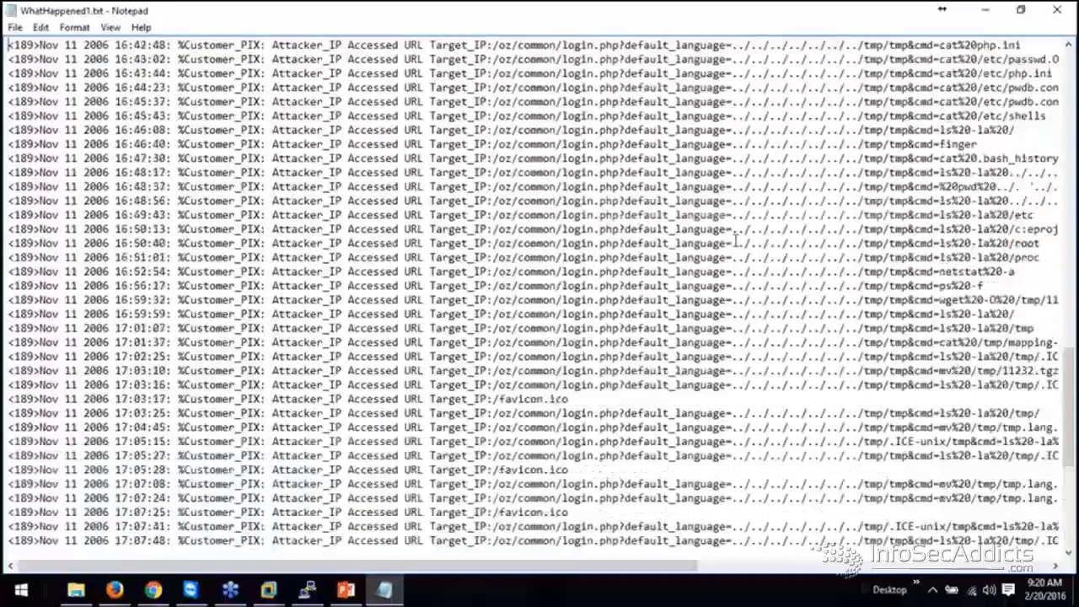
key(Up)
key(Up)
key(Up)
key(Up)
key(Up)
key(Up)
key(Up)
key(Up)
key(Up)
key(Up)
key(Up)
key(Up)
key(Up)
key(Up)
key(Up)
key(Up)
key(Up)
key(Up)
key(Up)
key(Up)
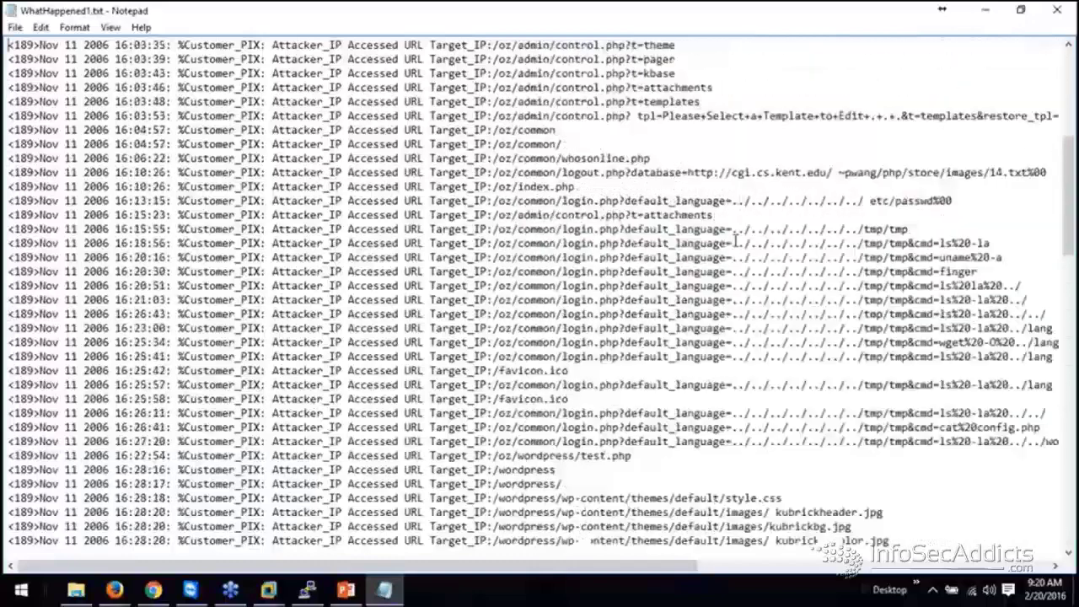
key(Up)
key(Up)
key(Up)
key(Up)
key(Up)
key(Up)
key(Up)
key(Up)
key(Up)
key(Up)
key(Up)
key(Up)
key(Up)
key(Up)
key(Up)
key(Up)
key(Up)
key(Up)
key(Up)
key(Up)
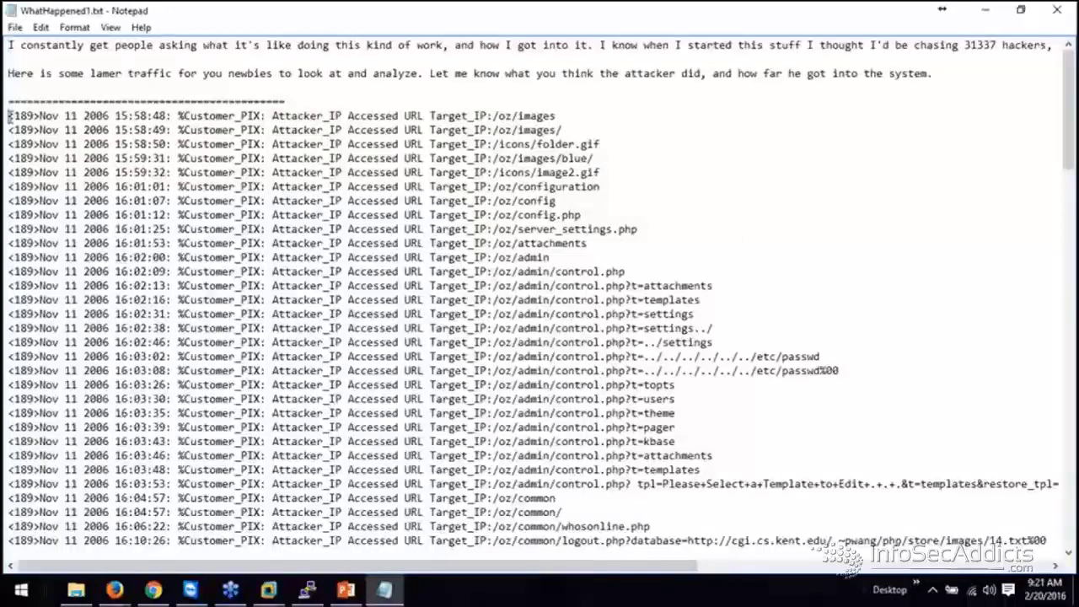
- Remove the prefix "<189>Nov 11 2006 " from every log entry by replacing all its occurrences with nothing
drag(9, 115, 113, 107)
key(ctrl+c)
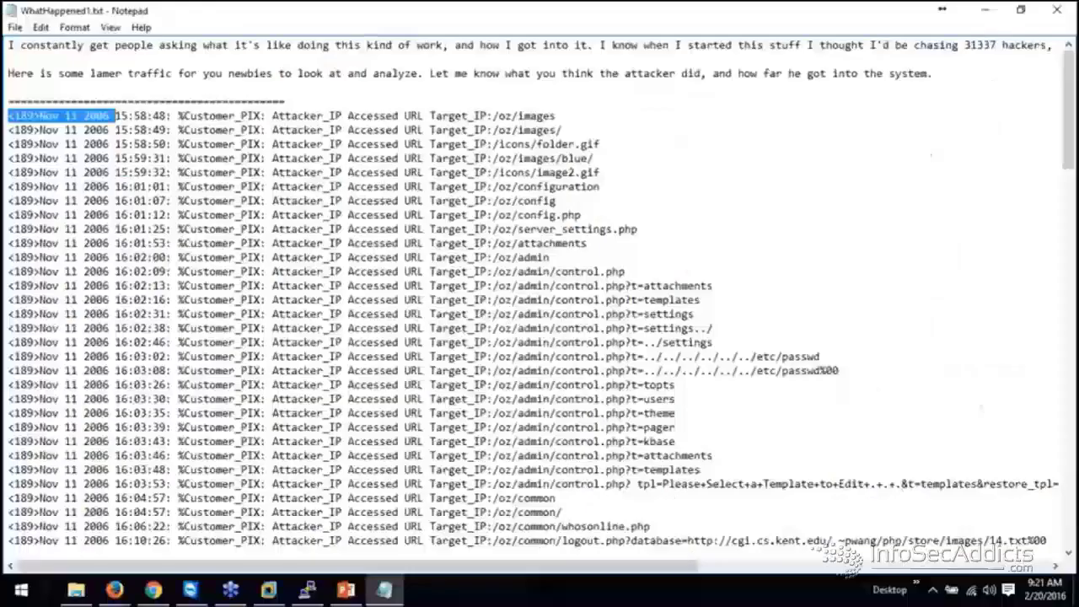
key(ctrl+h)
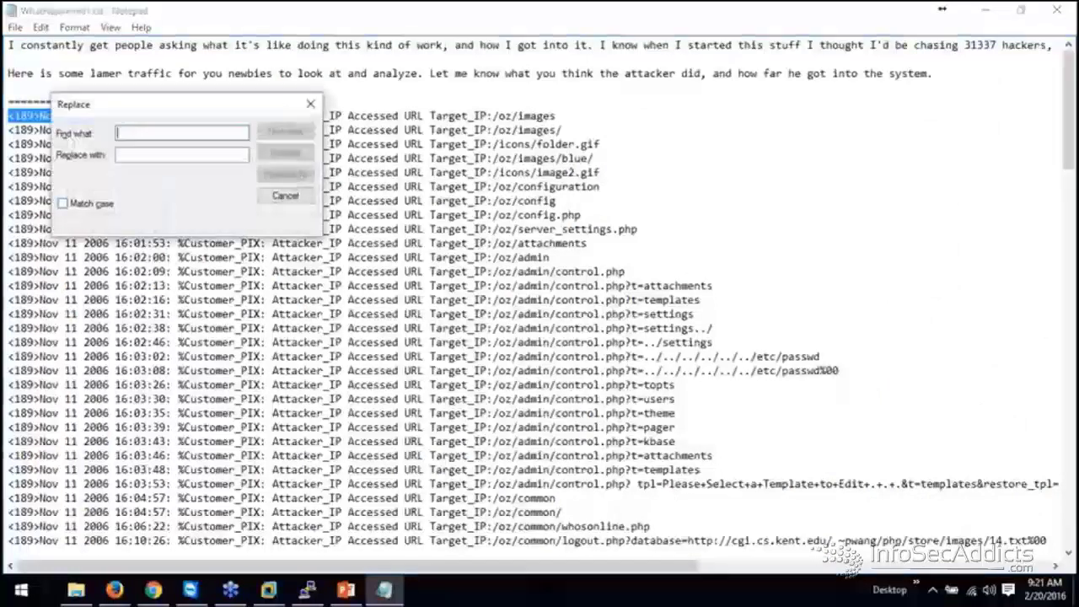
key(ctrl+v)
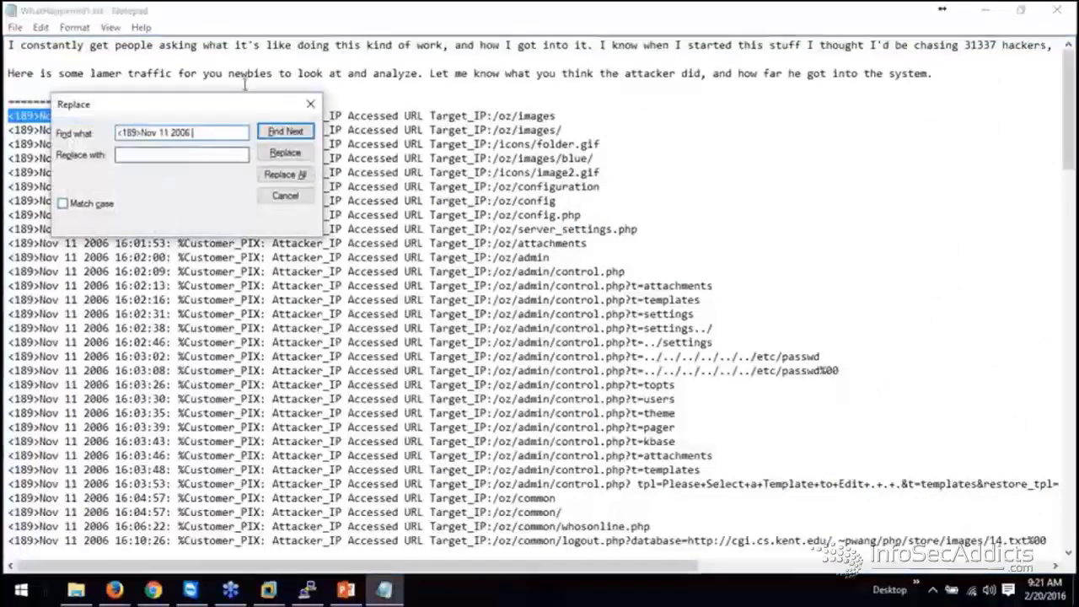
drag(232, 111, 330, 192)
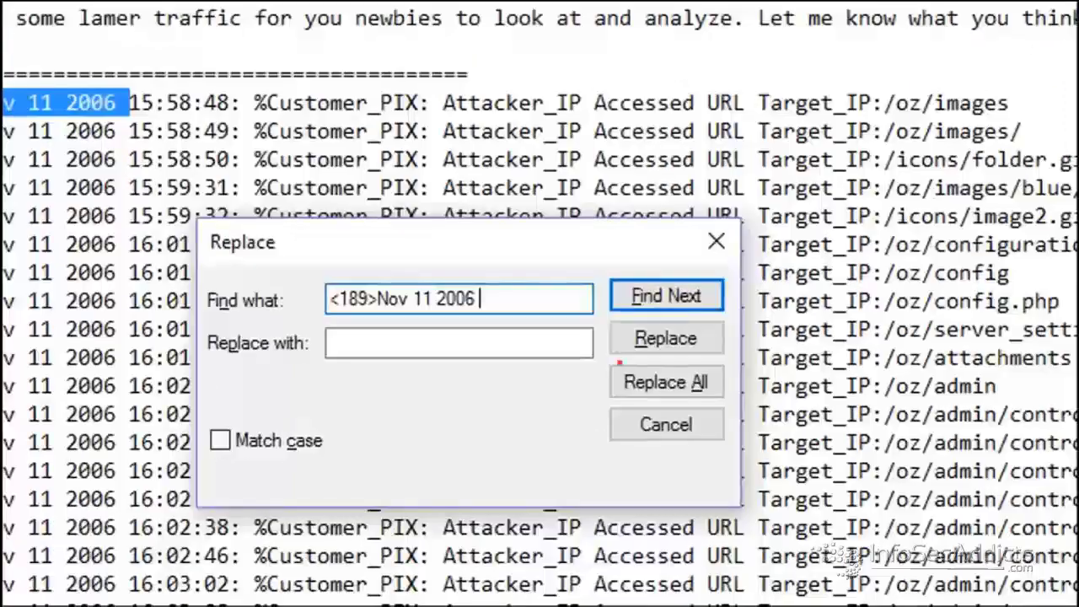
mouse_move(641, 405)
mouse_down()
mouse_move(729, 397)
mouse_move(630, 358)
mouse_move(615, 403)
mouse_up()
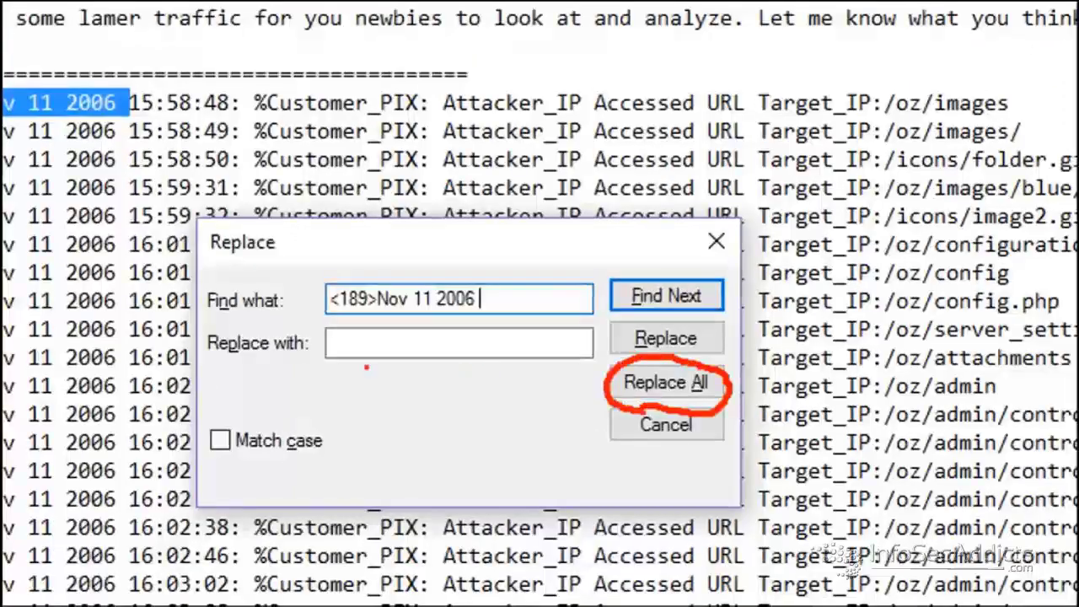
drag(358, 363, 481, 361)
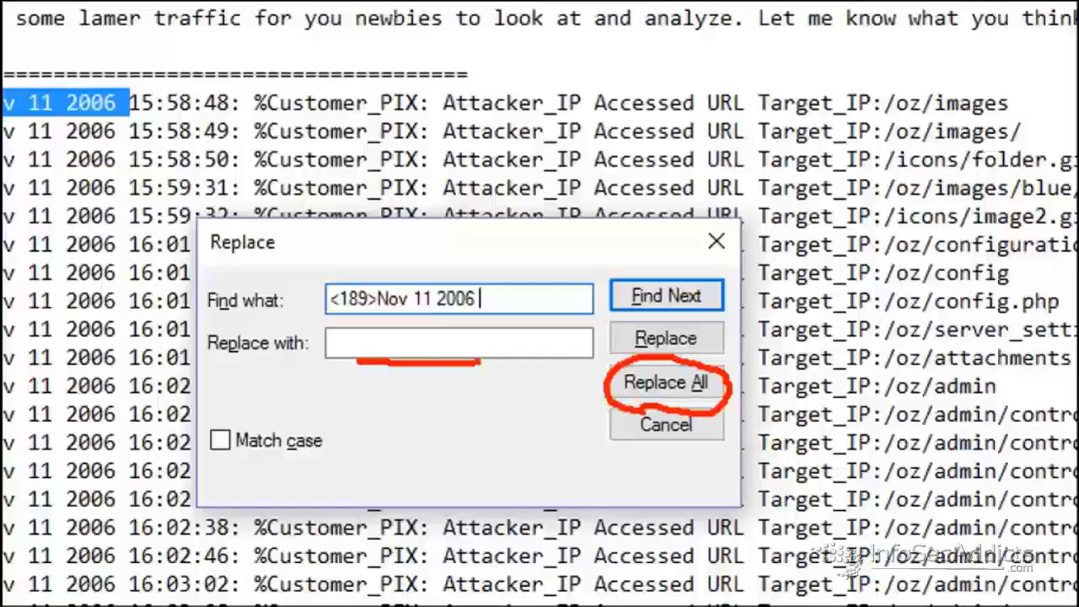
key(Escape)
click(386, 256)
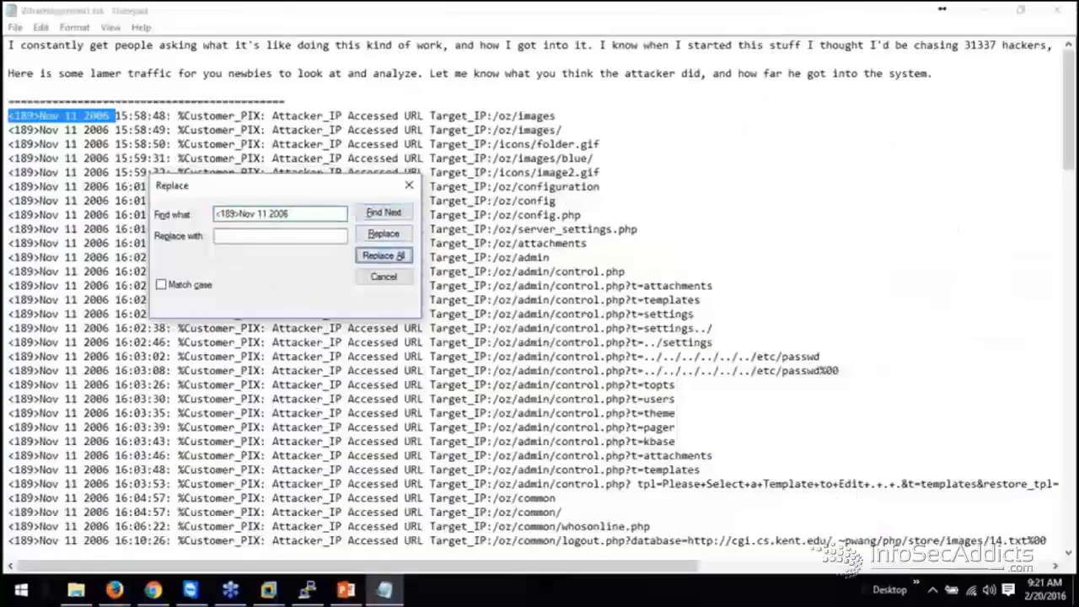
click(382, 277)
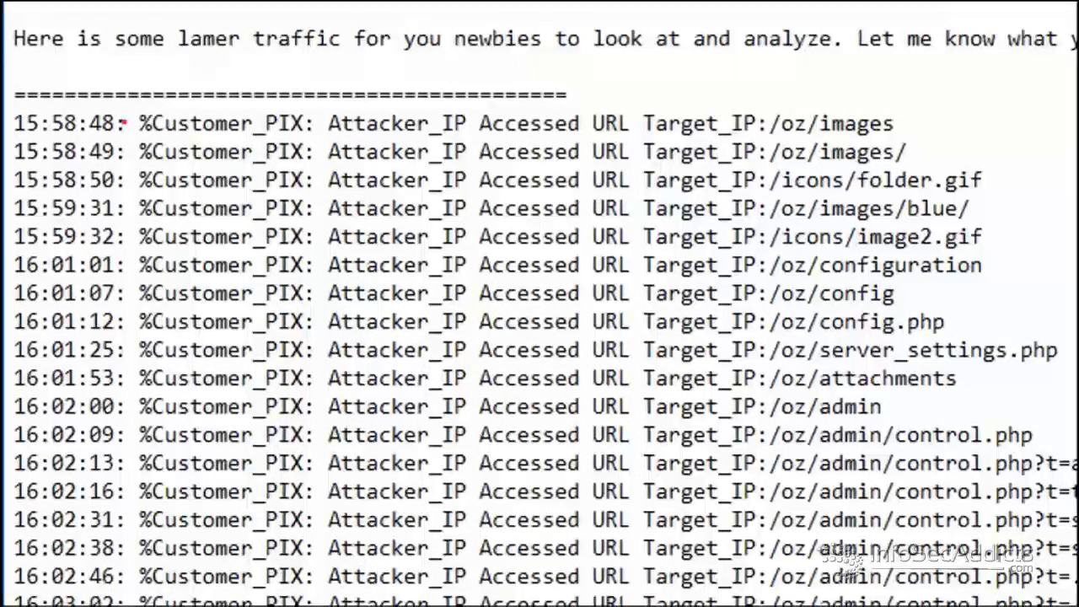
- Mark with vertical red lines where the repeated text between the timestamps and the URL paths starts and ends, then clear the marks
drag(124, 98, 123, 147)
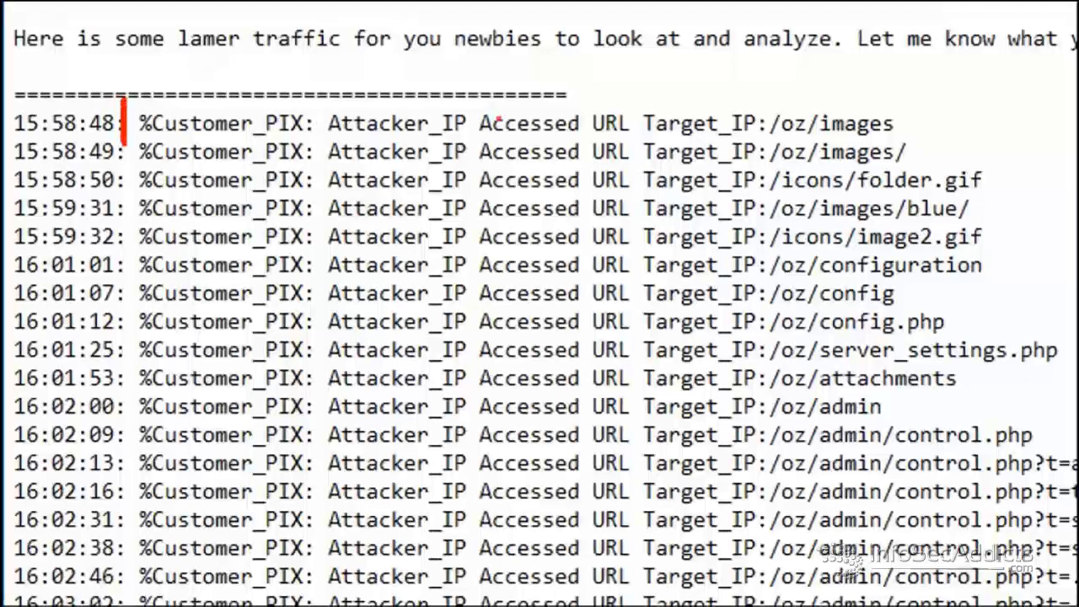
drag(762, 99, 763, 605)
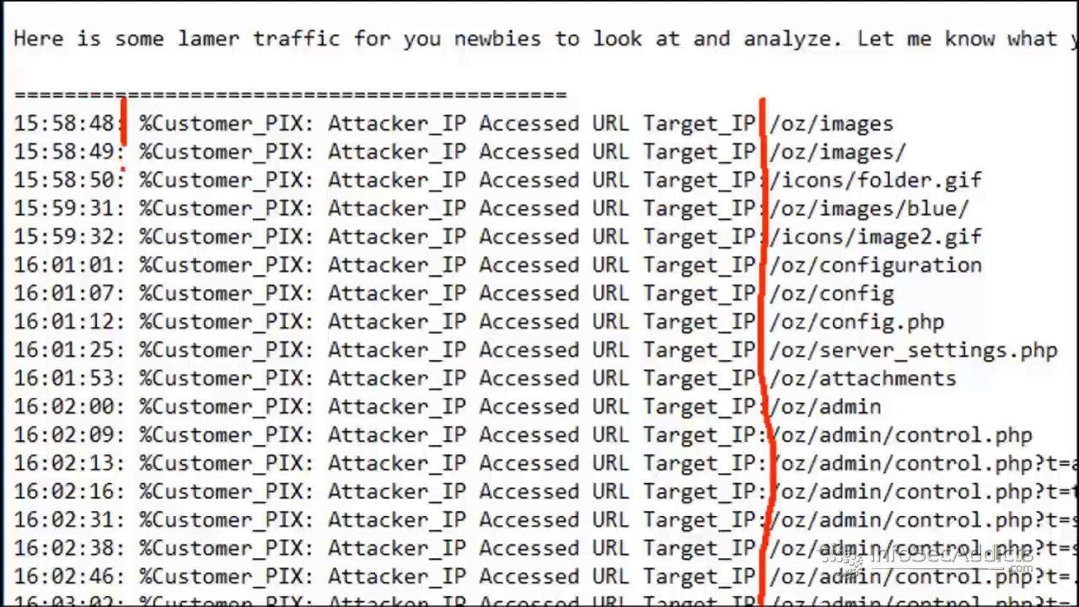
drag(123, 167, 120, 605)
key(Escape)
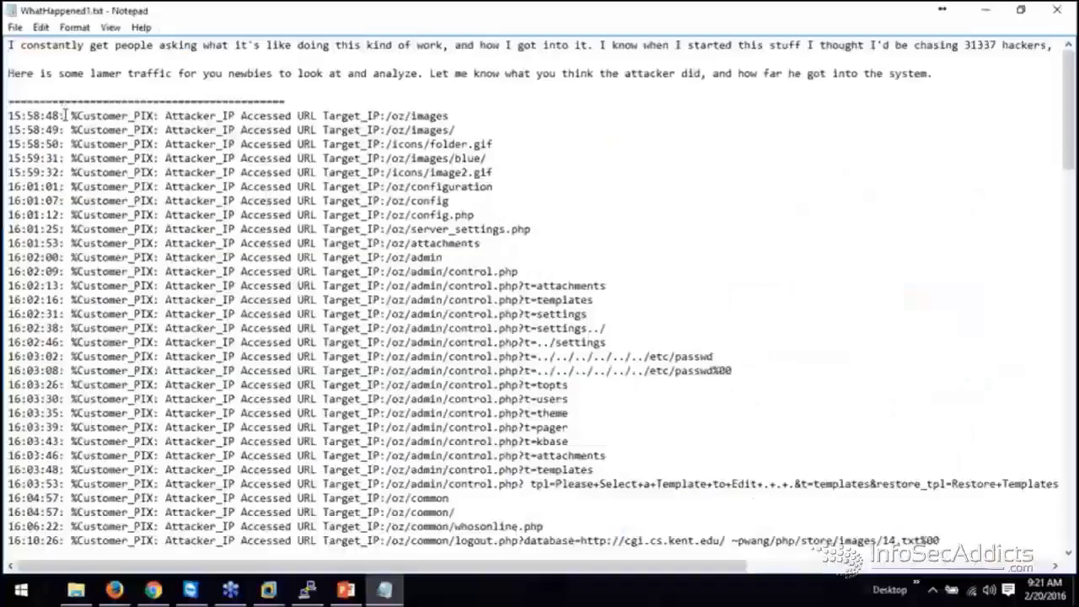
- Remove the repeated text "%Customer_PIX: Attacker_IP Accessed URL Target_IP:" from every log entry, leaving the timestamps and URL paths
drag(71, 116, 381, 119)
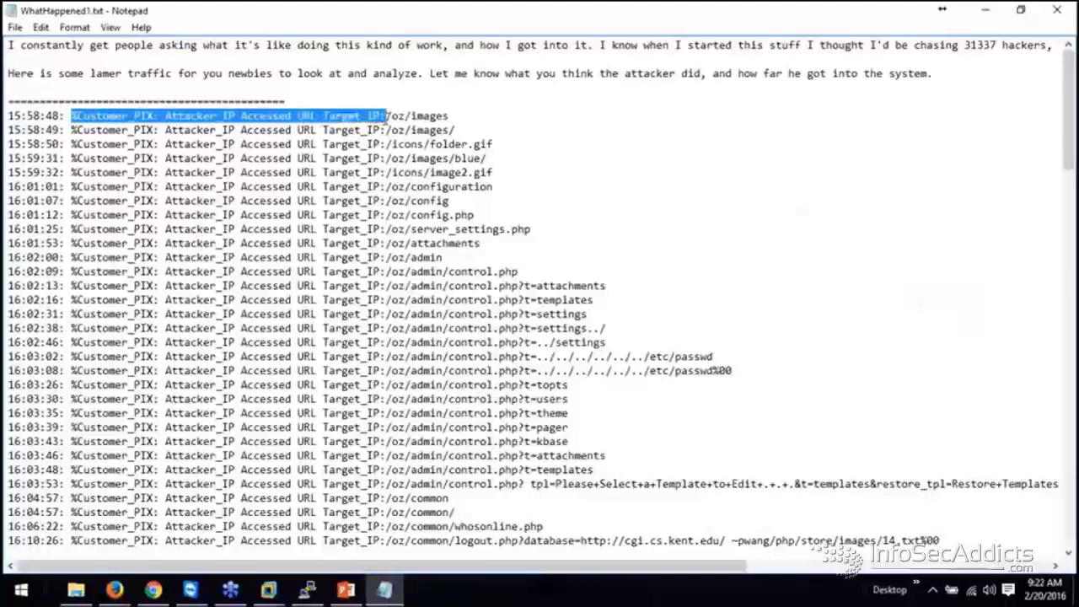
key(ctrl+h)
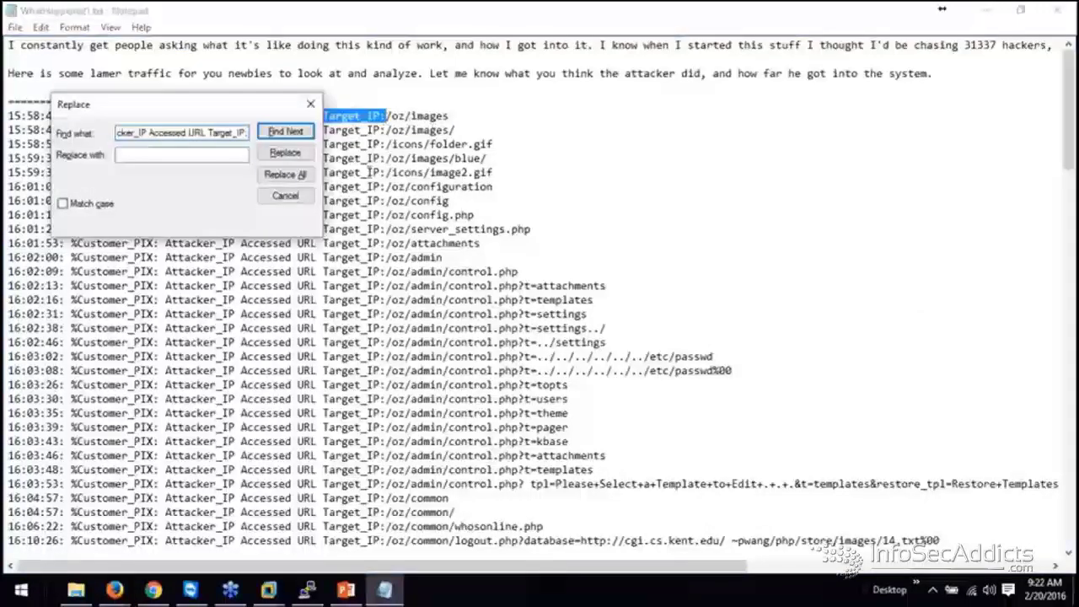
click(305, 177)
click(308, 199)
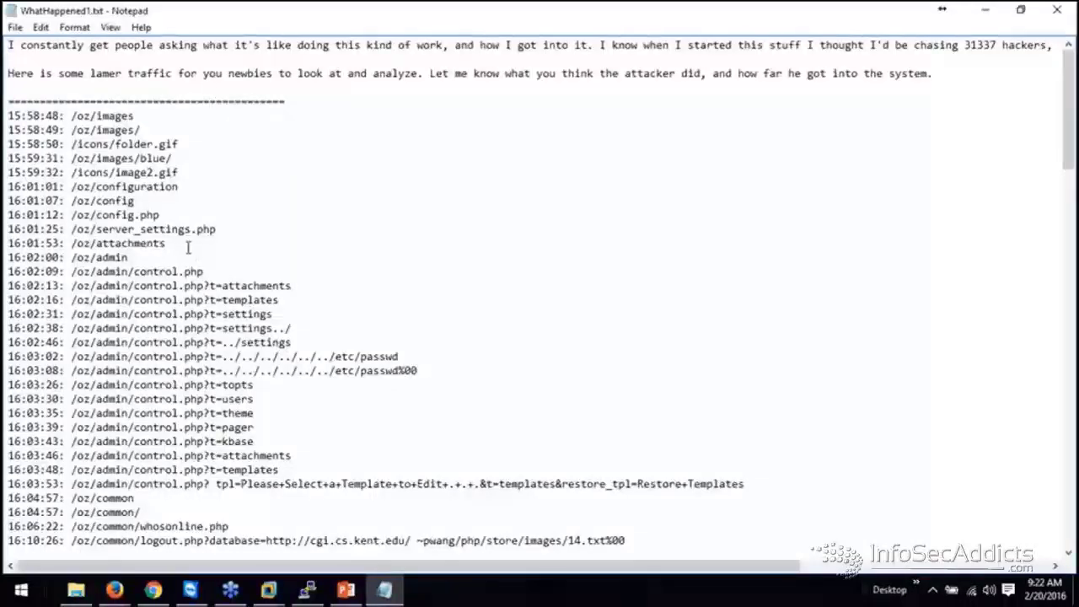
- Separate the /oz/admin requests with blank lines after the 16:01:53 /oz/attachments entry and after the 16:03:53 Restore+Templates entry
click(188, 243)
key(Return)
key(Return)
key(Return)
scroll(188, 378, down, 6)
click(754, 285)
key(Return)
key(Return)
key(Return)
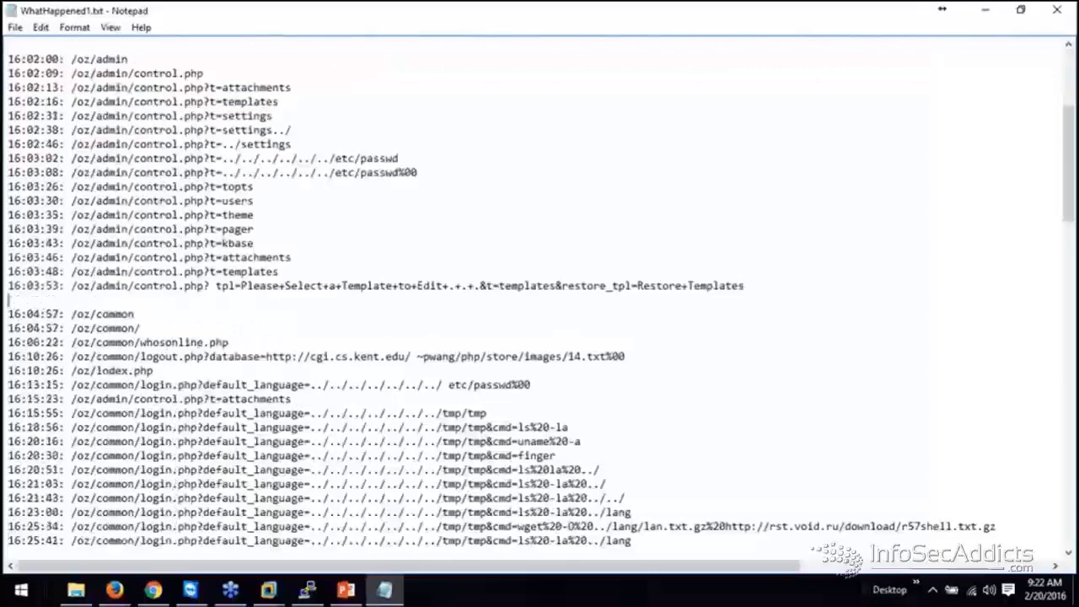
- Insert three blank lines after the 16:27:54 /oz/wordpress/test.php entry to set off the /wordpress requests
key(Down)
key(Down)
key(Down)
key(Down)
key(Down)
key(Down)
key(Down)
key(Down)
key(Down)
key(Down)
key(Down)
key(Down)
key(Down)
key(Down)
key(Down)
key(Down)
key(Down)
key(Down)
key(Down)
key(Down)
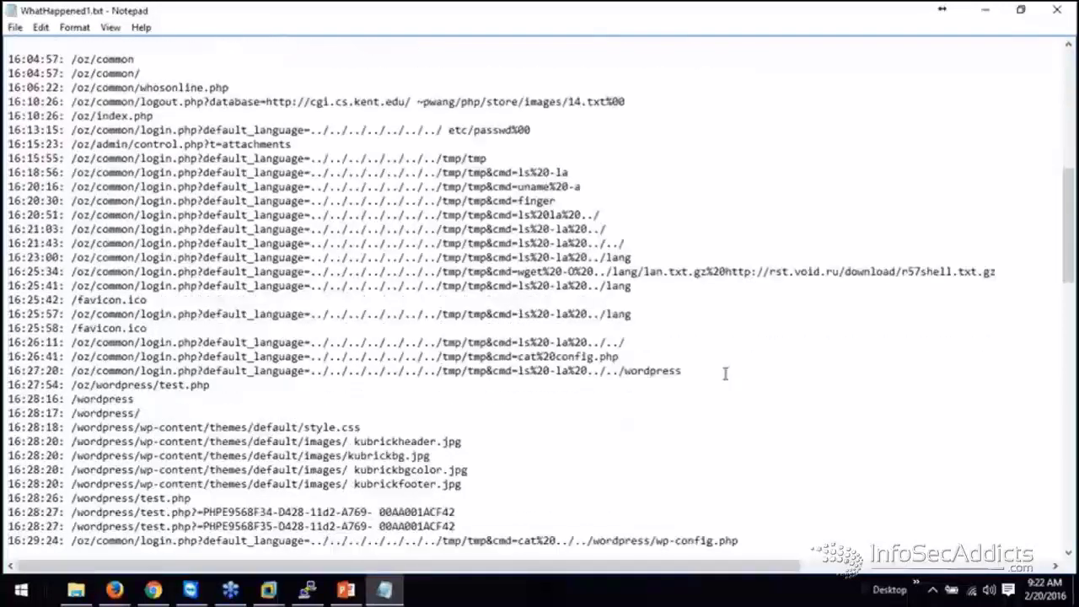
click(722, 368)
click(692, 381)
key(Return)
key(Return)
key(Return)
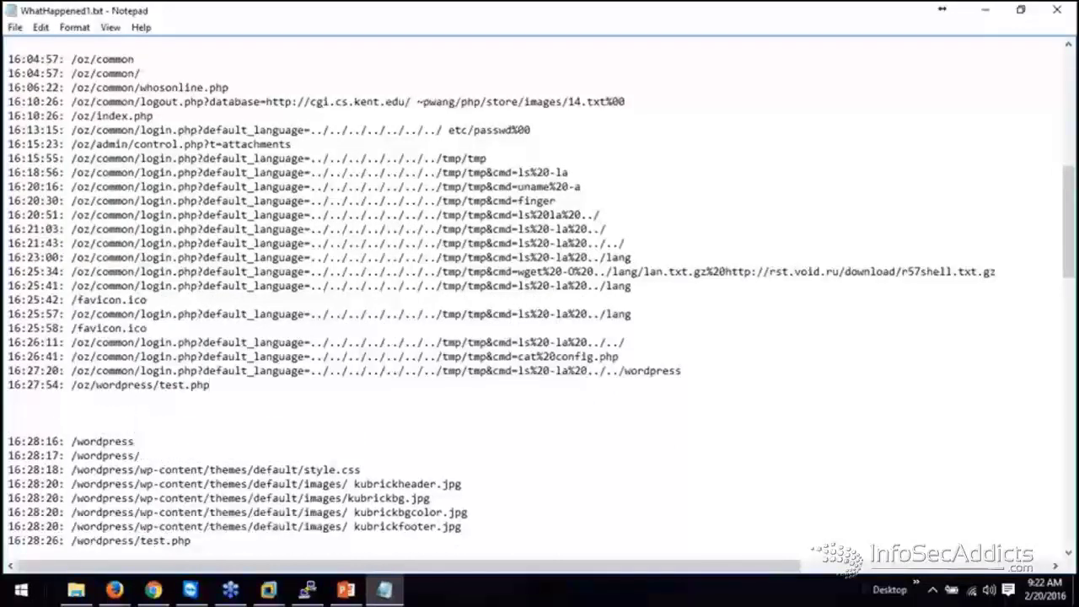
- Examine the remaining log entries from the /wordpress requests through 17:05:28, and return to the beginning of the log
key(Down)
key(Down)
key(Down)
key(Down)
key(Down)
key(Down)
key(Down)
key(Down)
key(Down)
key(Down)
key(Down)
key(Down)
key(Down)
key(Down)
key(Down)
key(Down)
key(Down)
key(Down)
key(Down)
key(Down)
key(Down)
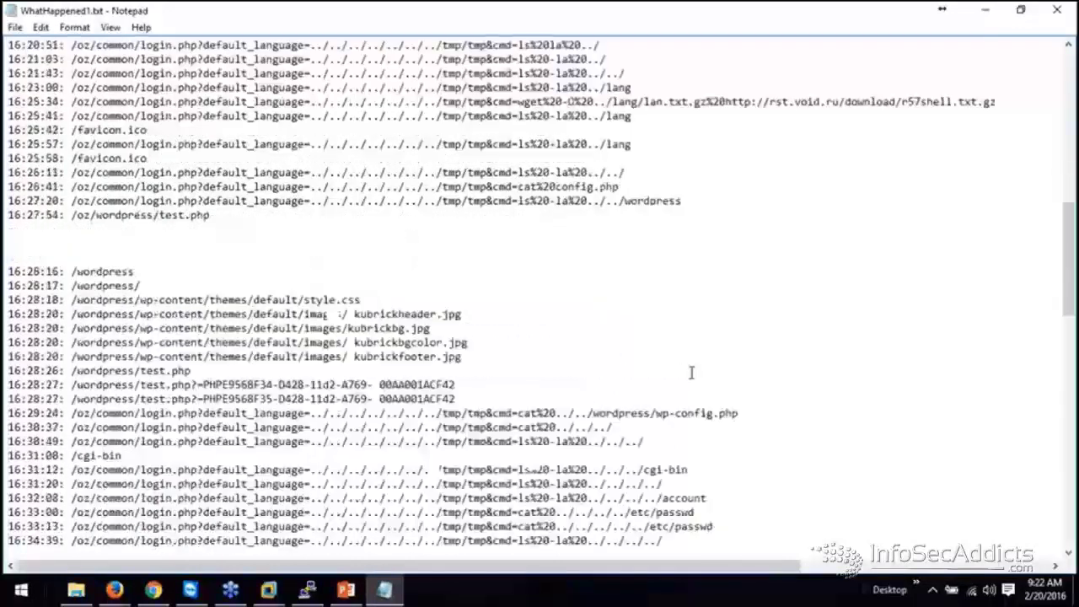
key(Down)
key(Down)
key(Down)
key(Down)
key(Down)
key(Down)
key(Down)
key(Down)
key(Down)
key(Down)
key(Down)
key(Down)
key(Down)
key(Down)
key(Down)
key(Down)
key(Down)
key(Down)
key(Down)
key(Down)
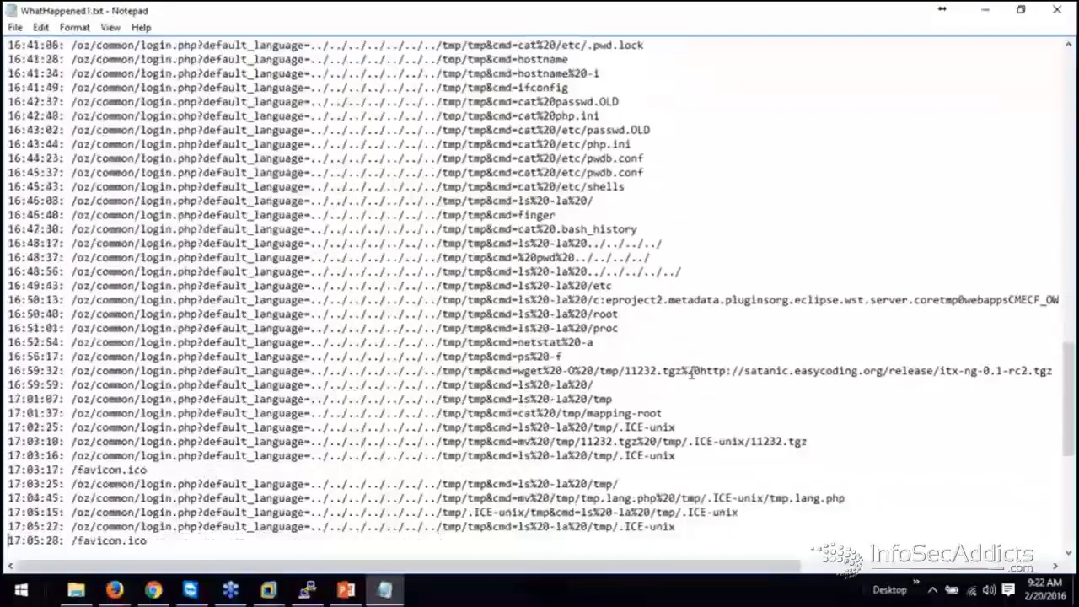
key(Up)
key(Up)
key(Up)
key(Up)
key(Up)
key(Up)
key(Up)
key(Up)
key(Up)
key(Up)
key(Up)
key(Up)
key(Up)
key(Up)
key(Up)
key(Up)
key(Up)
key(Up)
key(Up)
key(Up)
key(Page_Up)
key(Page_Up)
key(Page_Up)
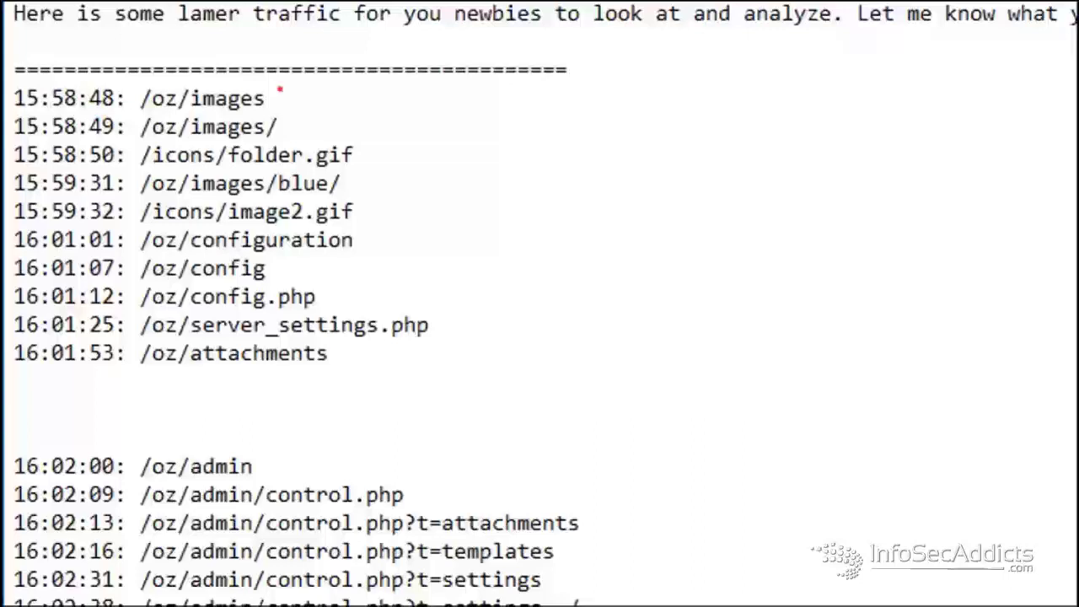
- Mark in red the /oz/images and icon requests and the configuration-related requests with their timestamps, from 15:58:48 to 16:01:53
mouse_move(339, 100)
mouse_down()
mouse_move(296, 97)
mouse_move(318, 123)
mouse_move(309, 125)
mouse_up()
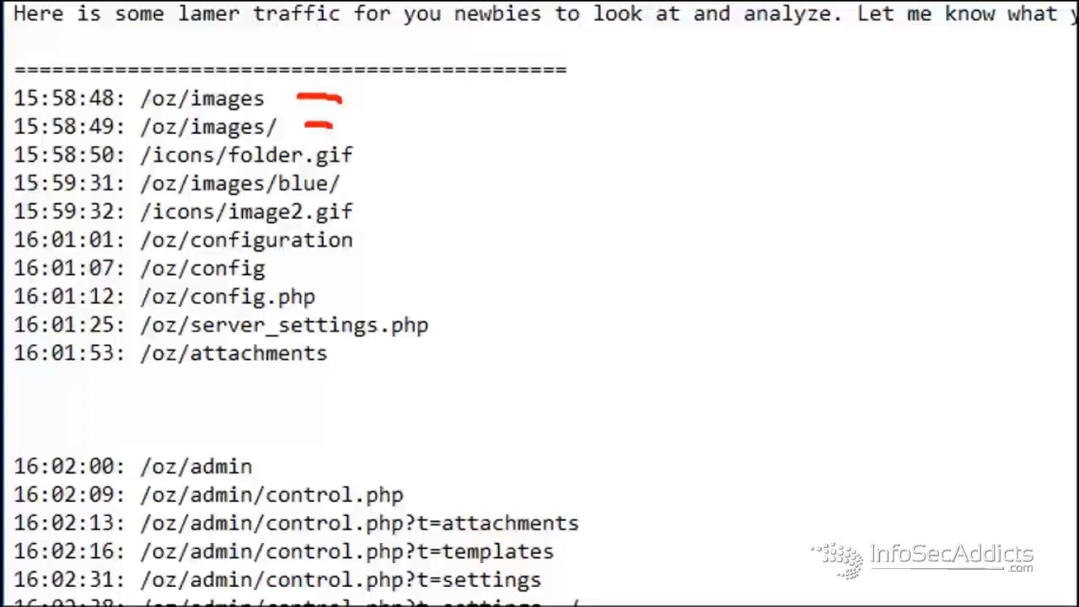
drag(396, 155, 384, 156)
mouse_move(352, 234)
mouse_down()
mouse_move(383, 238)
mouse_move(386, 259)
mouse_up()
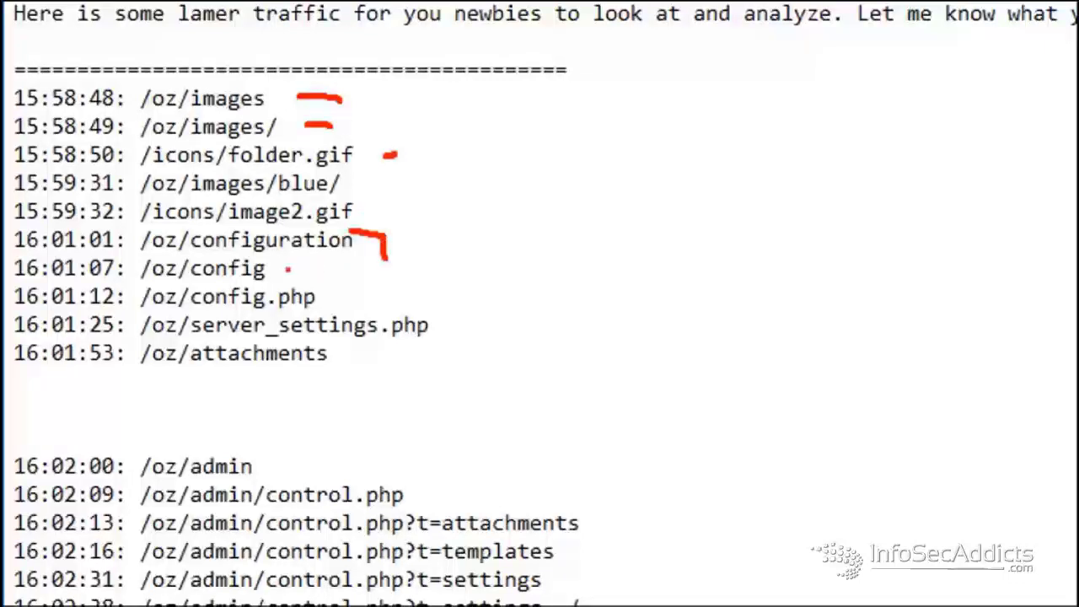
mouse_move(287, 269)
mouse_down()
mouse_move(306, 269)
mouse_move(333, 296)
mouse_up()
drag(116, 236, 126, 284)
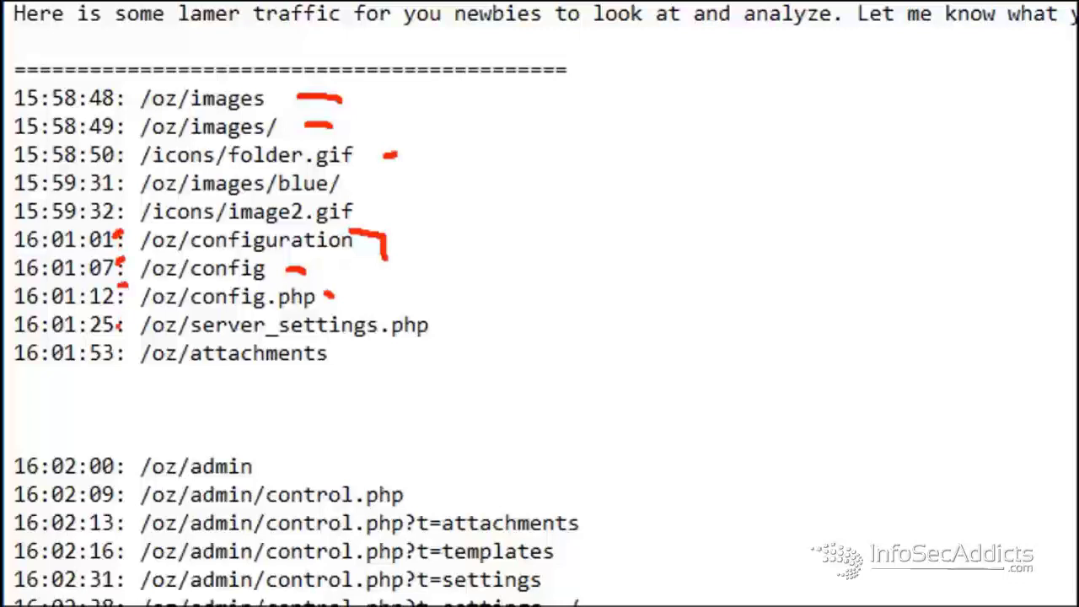
click(120, 326)
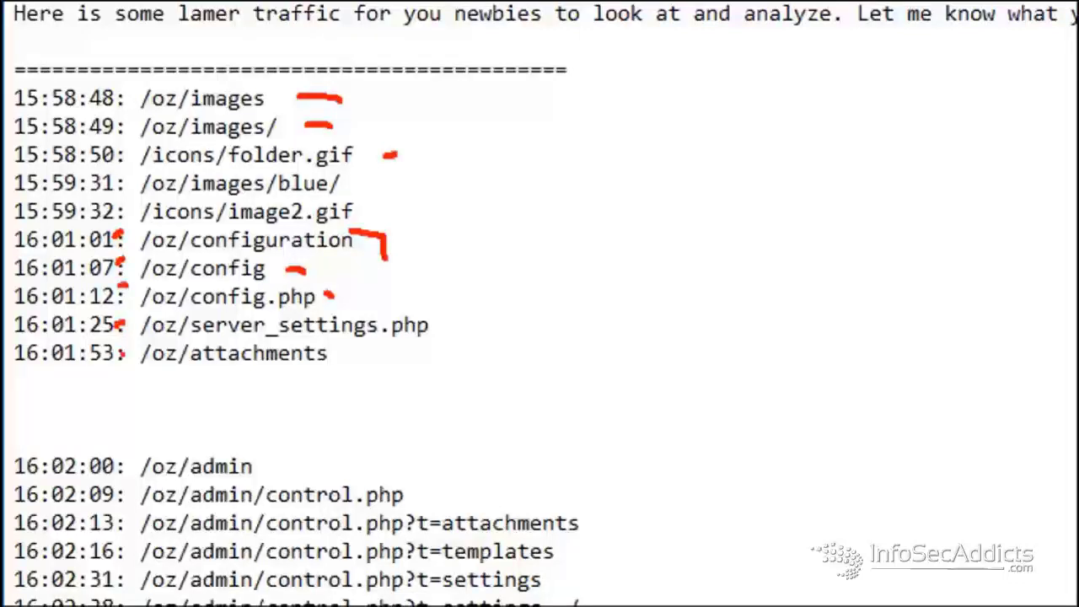
drag(117, 355, 122, 351)
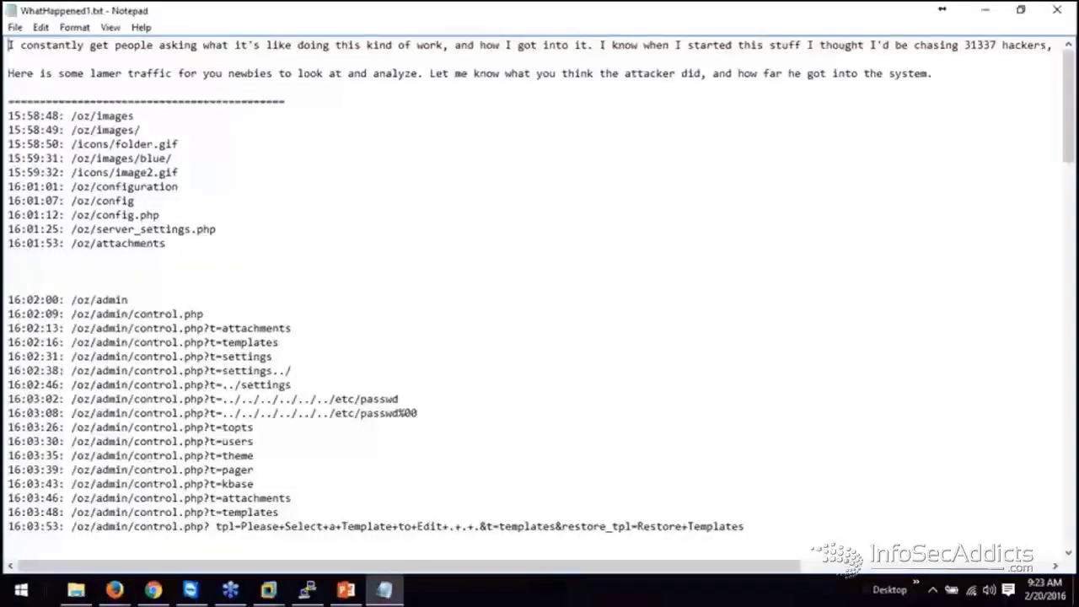
- Mark in red the /oz/admin/control.php requests, including the settings../, ../settings, etc/passwd and passwd%00 attempts, and clear the marks
click(180, 244)
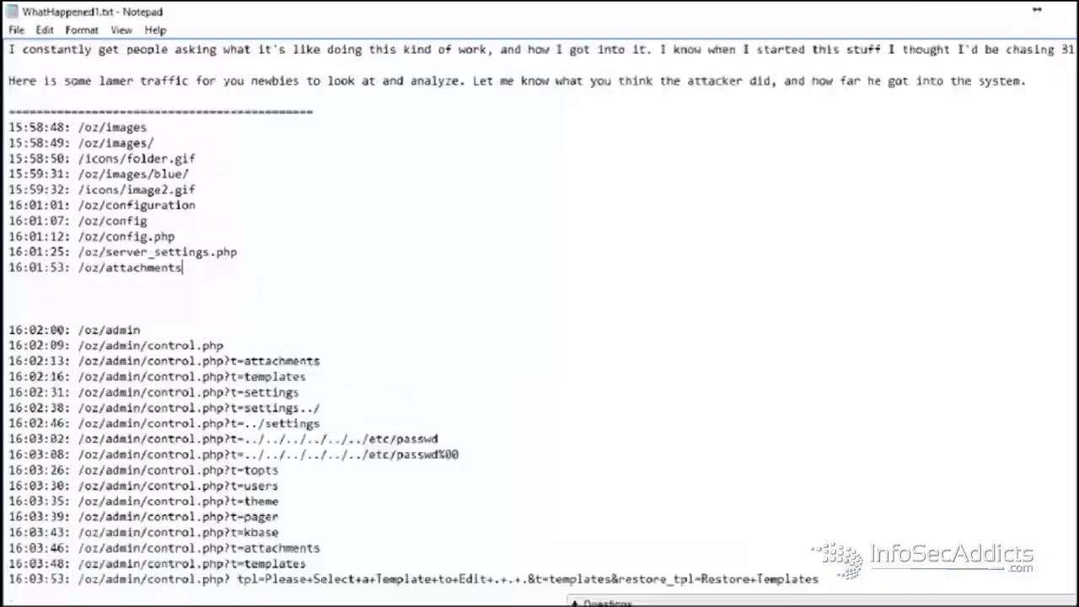
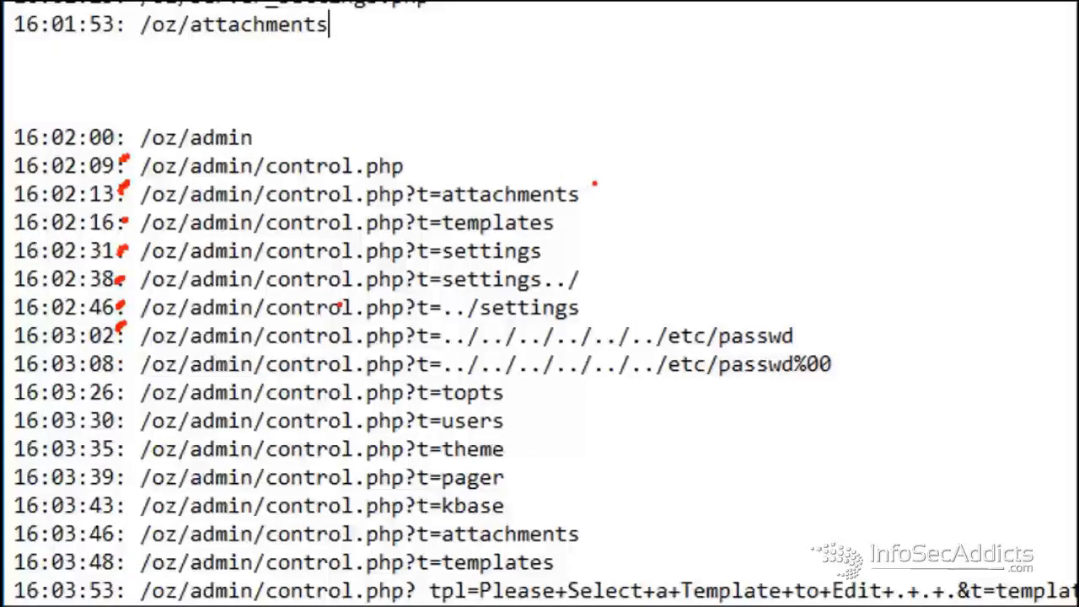
drag(615, 156, 582, 180)
mouse_move(588, 216)
mouse_down()
mouse_move(602, 215)
mouse_move(571, 226)
mouse_up()
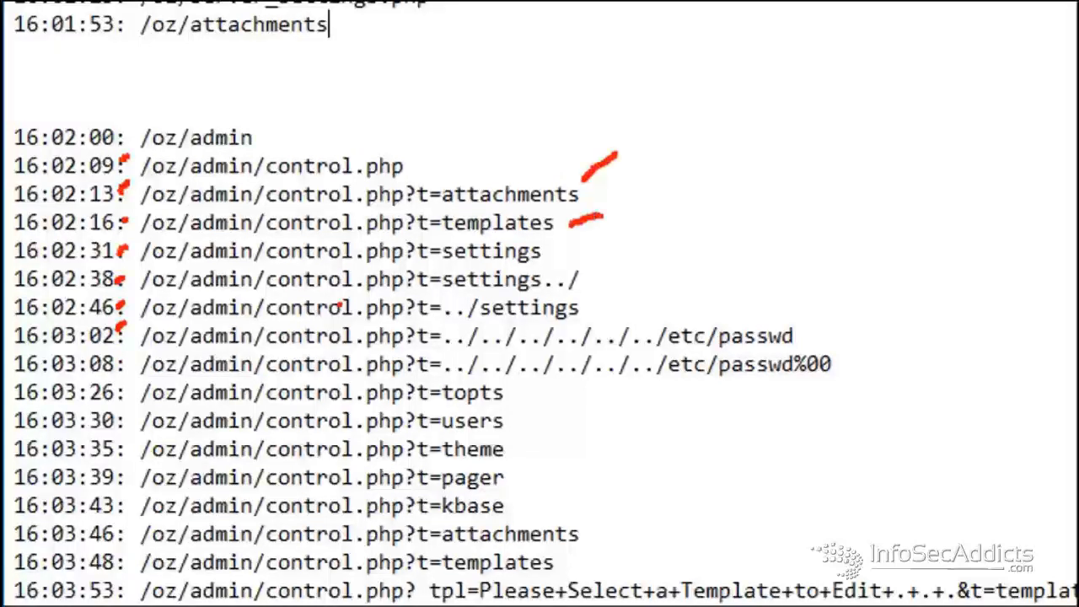
click(572, 237)
mouse_move(628, 280)
mouse_down()
mouse_move(593, 286)
mouse_move(594, 272)
mouse_up()
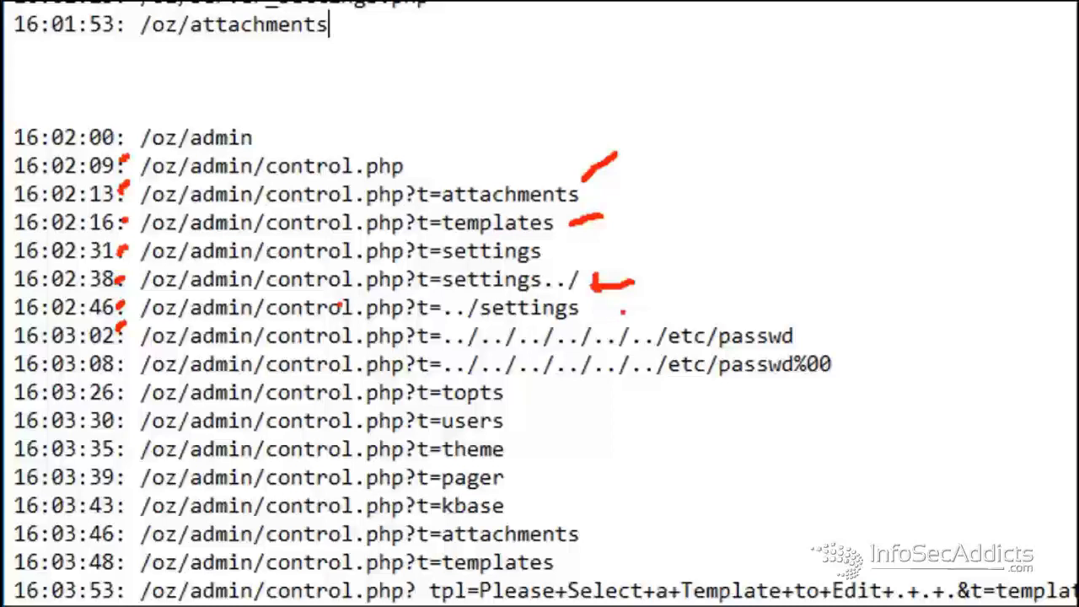
drag(624, 313, 595, 318)
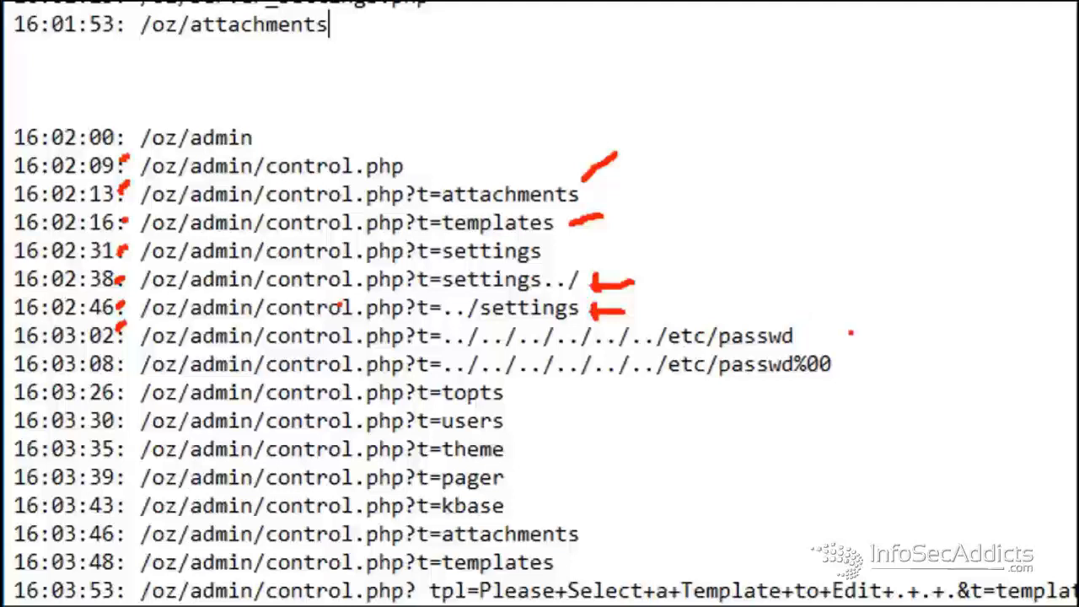
drag(849, 334, 805, 332)
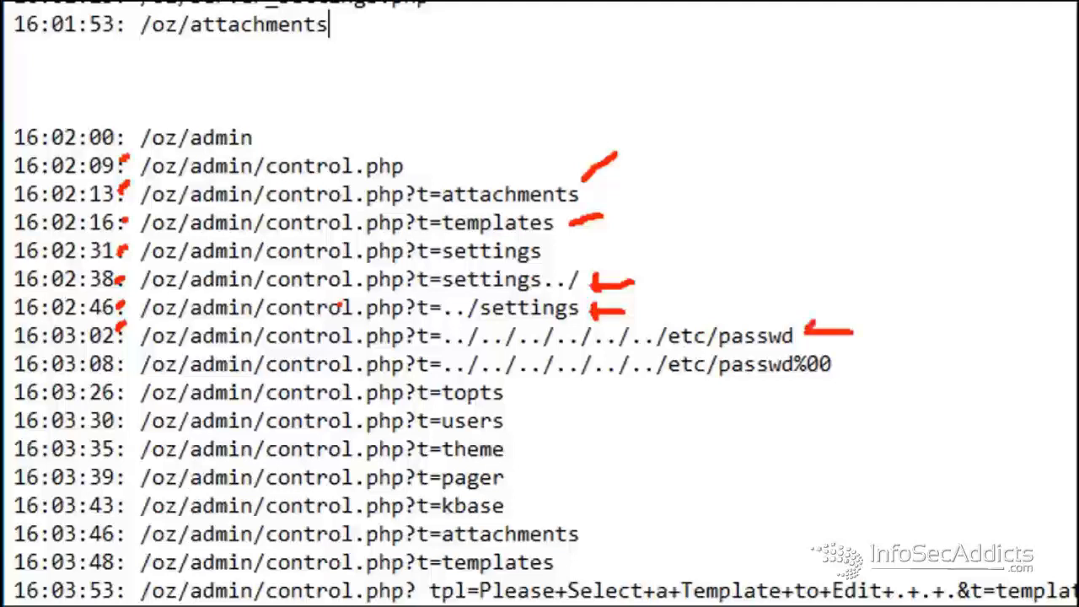
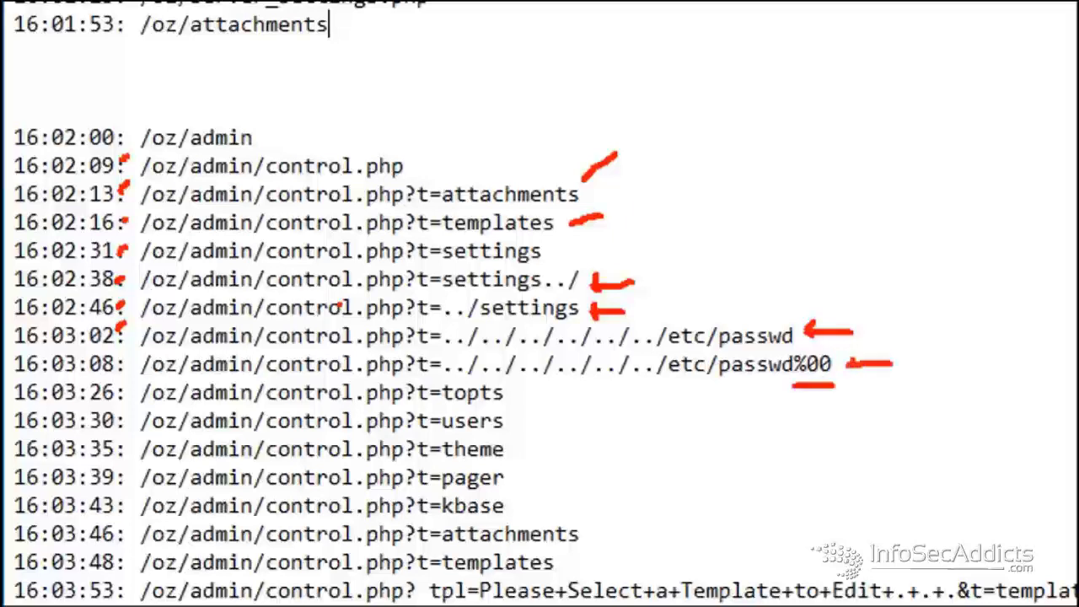
drag(853, 354, 851, 373)
drag(519, 397, 533, 479)
key(Escape)
- Examine the /oz/common requests from 16:04:57 to 16:27:54 in a magnified view
key(Down)
key(Down)
key(Down)
key(Down)
key(Down)
key(Down)
key(Down)
key(Down)
key(Down)
key(Down)
key(Down)
key(Down)
key(Down)
key(Down)
key(Down)
key(Down)
key(Down)
key(Down)
key(Down)
key(Down)
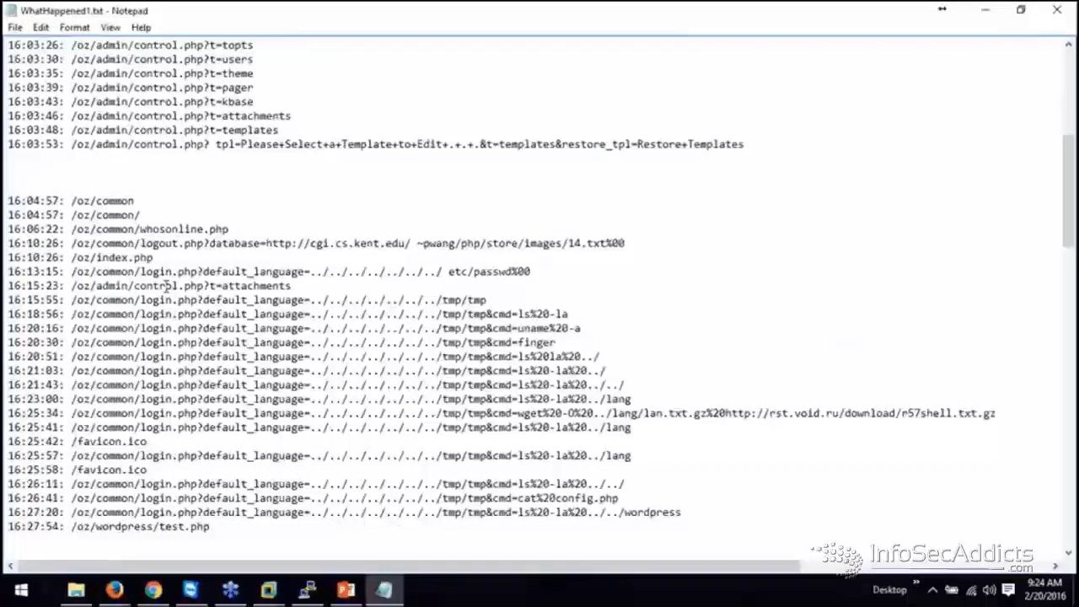
key(ctrl+1)
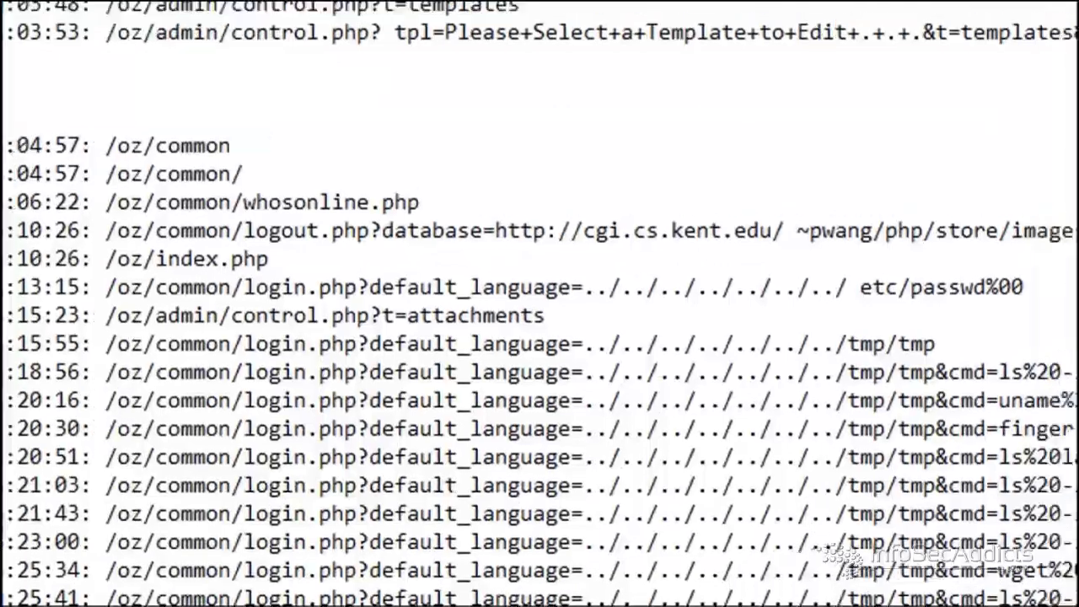
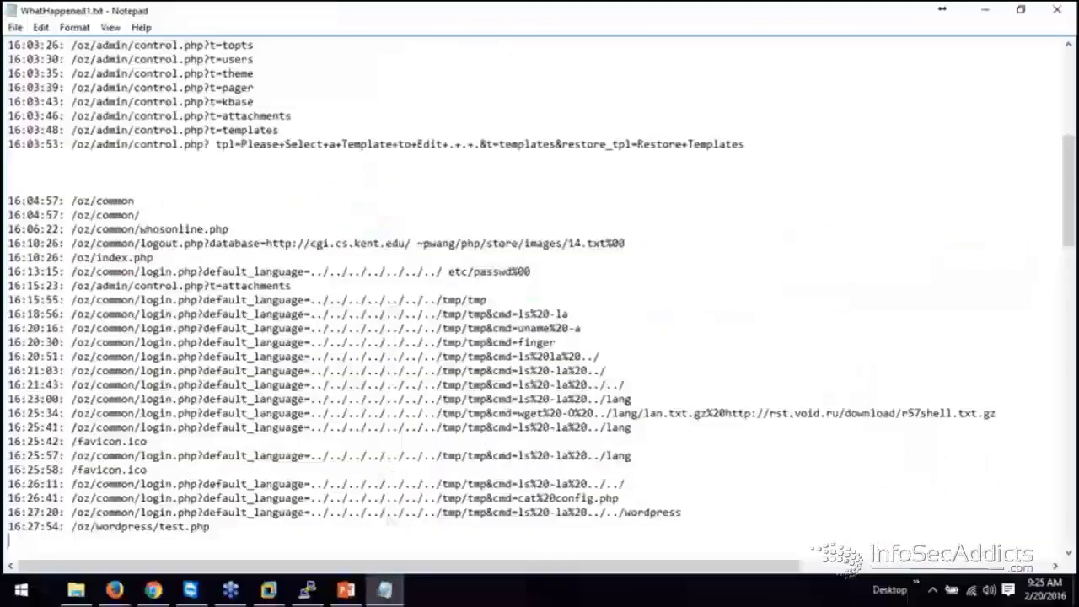
- Set up a replacement of the string "../../../../../../../" with "---< directory traversal >--", padded with spaces on both sides
drag(311, 299, 443, 293)
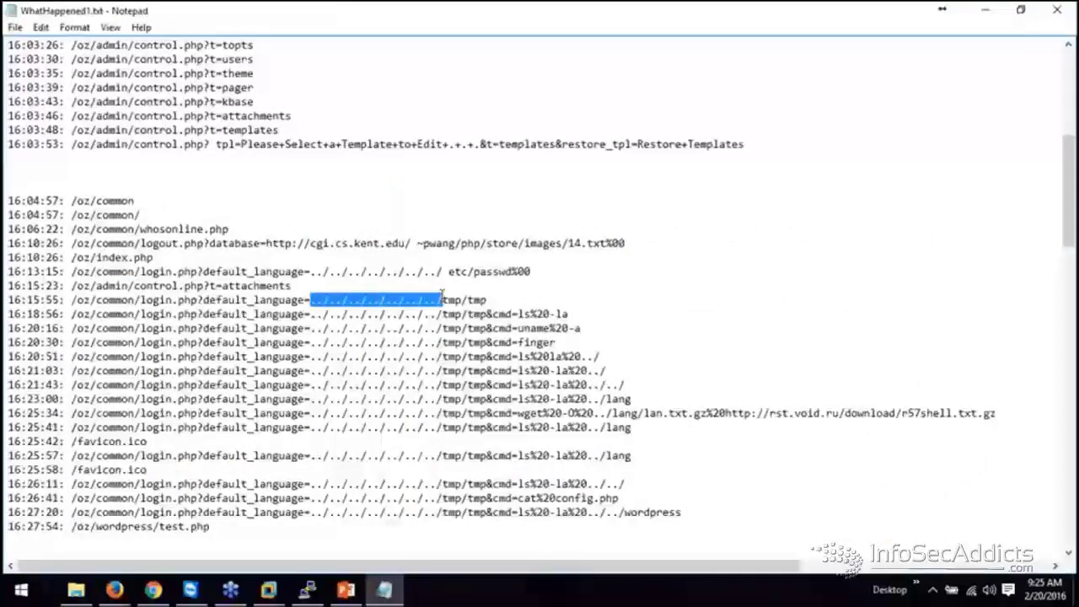
key(ctrl+h)
key(Tab)
text(--< directory traversal)
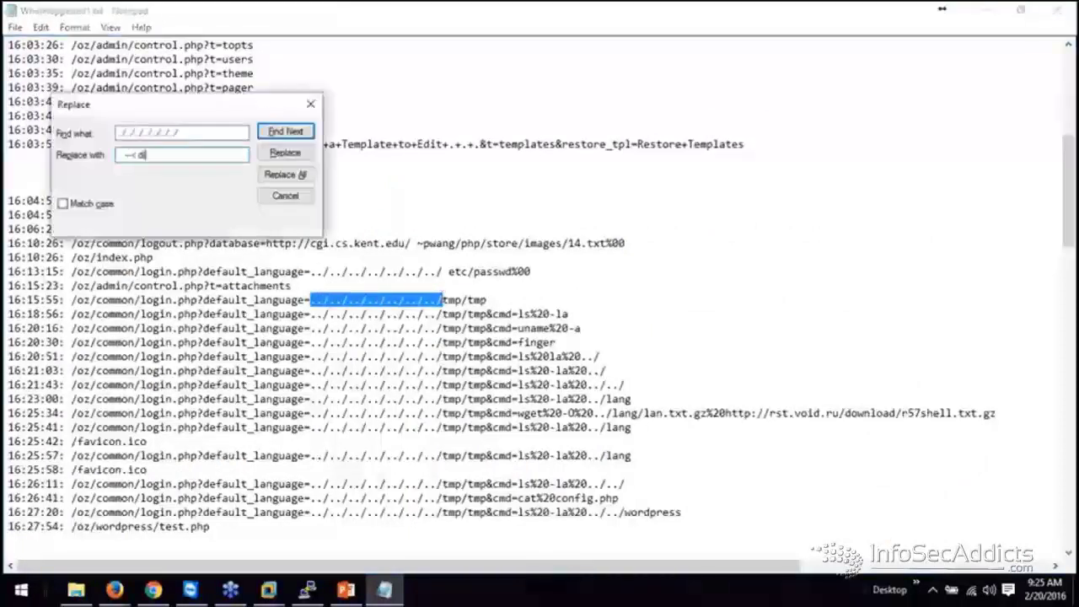
text( >--)
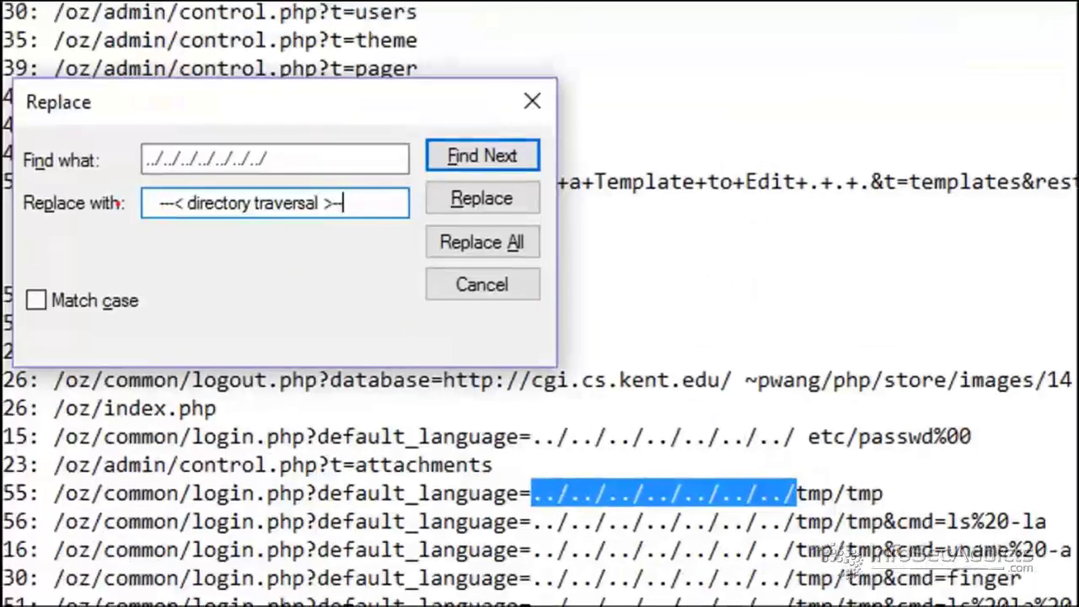
- Mark in red the replacement text's padding, the search string and the words "directory traversal", and clear the marks
drag(140, 215, 156, 215)
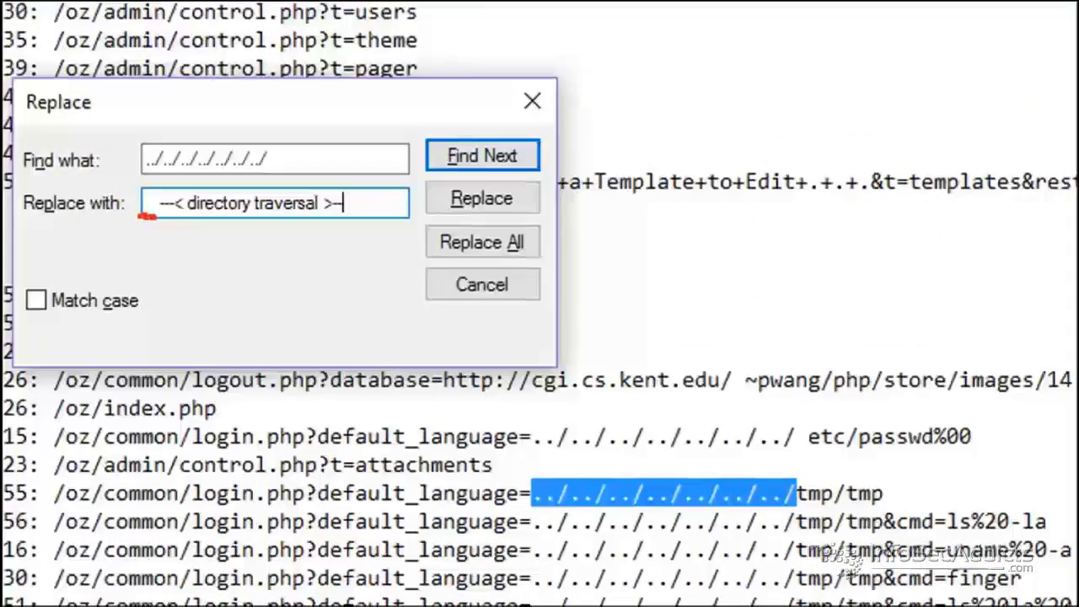
drag(346, 225, 364, 223)
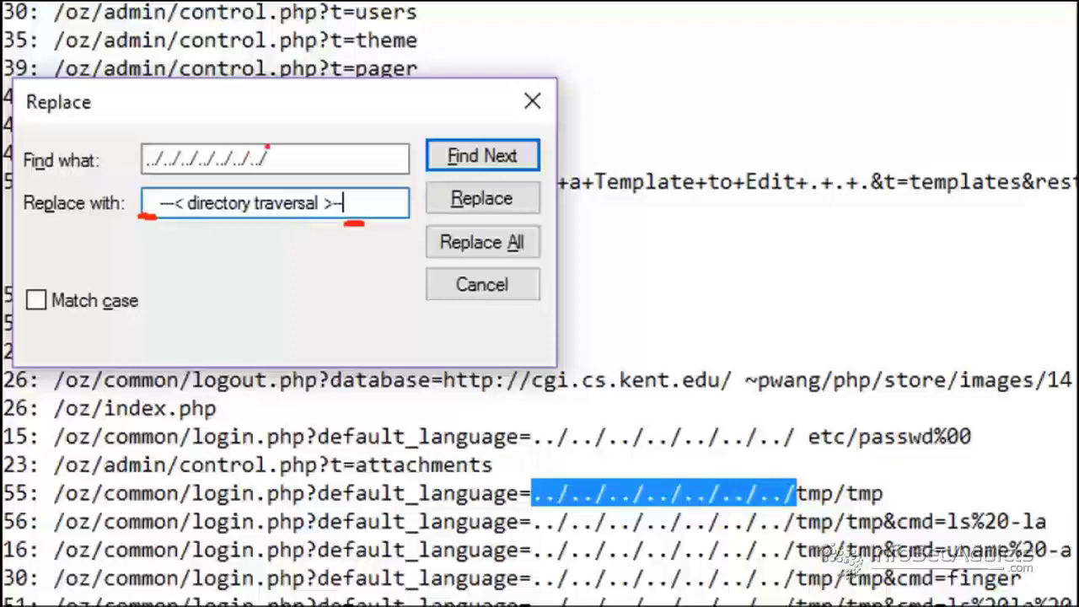
mouse_move(341, 124)
mouse_down()
mouse_move(274, 157)
mouse_move(299, 167)
mouse_up()
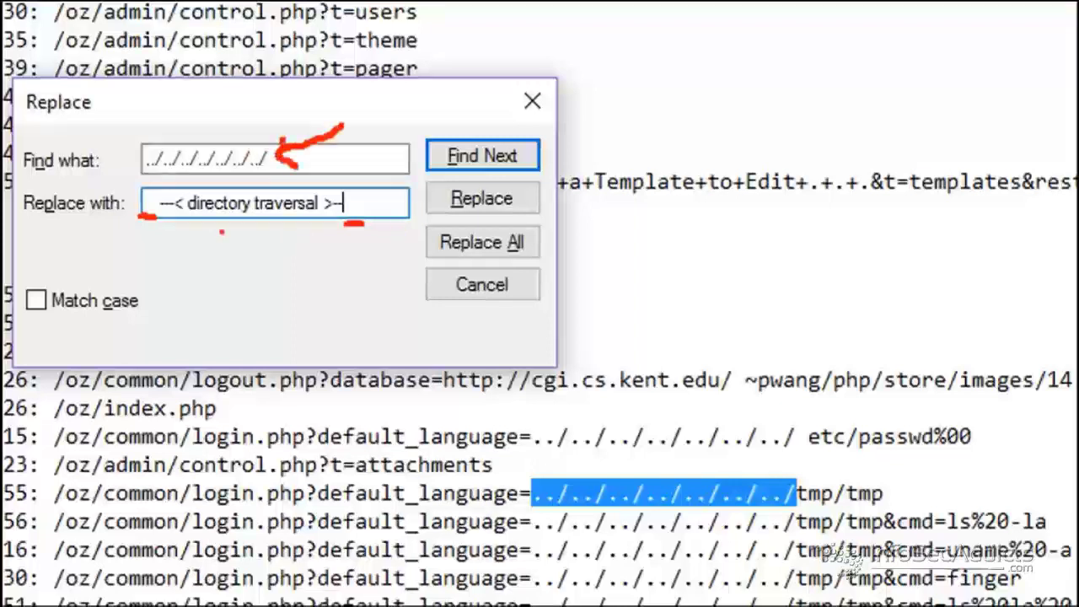
drag(198, 235, 278, 239)
key(Escape)
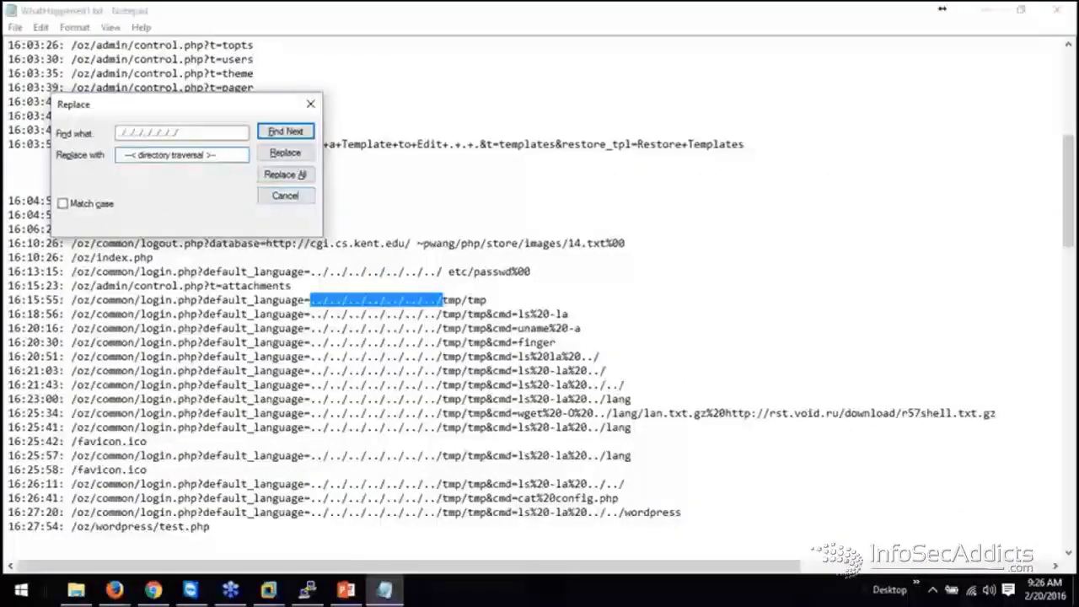
- Replace every occurrence of the traversal string throughout the log and close the replacement dialog
click(285, 173)
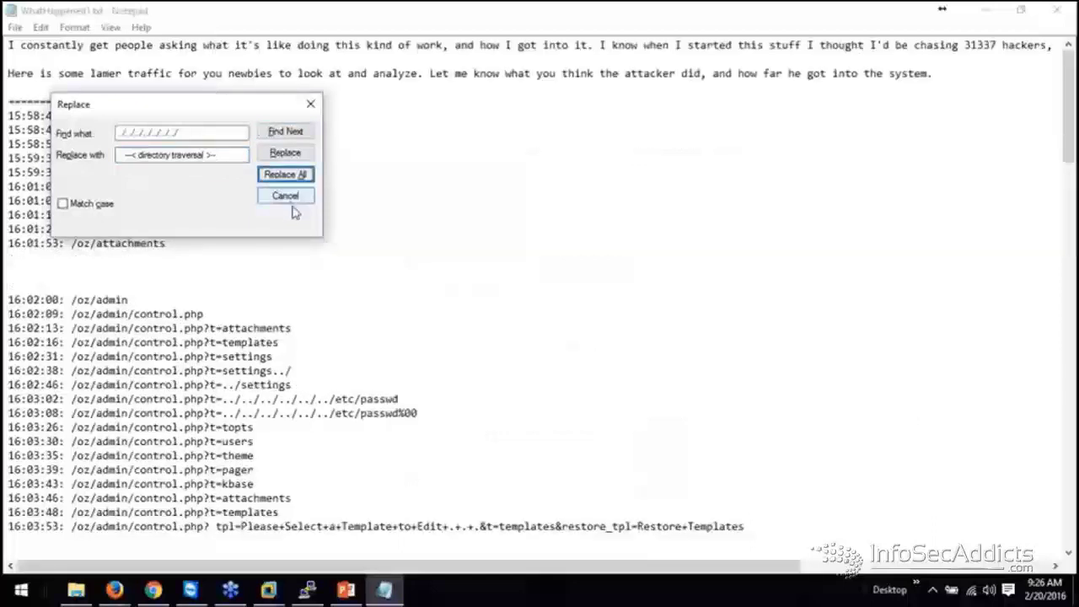
click(297, 198)
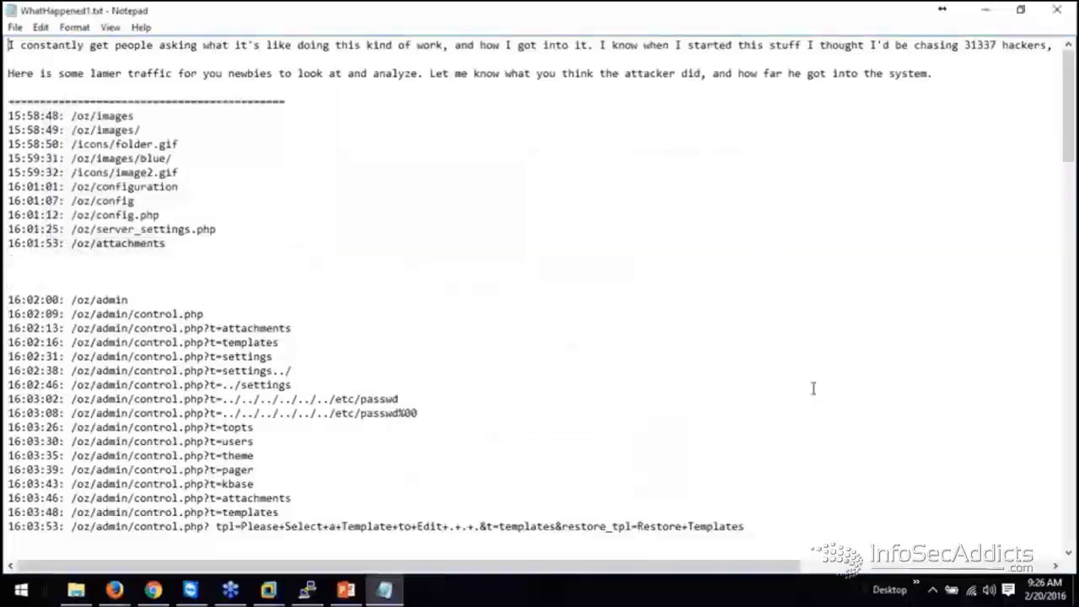
- Examine the rewritten /oz/common/login.php entries in a magnified view
key(Down)
key(Down)
key(Down)
key(Down)
key(Down)
key(Down)
key(Down)
key(Down)
key(Down)
key(Down)
key(Down)
key(Down)
key(Down)
key(Down)
key(Down)
key(Down)
key(Down)
key(Down)
key(Down)
key(Down)
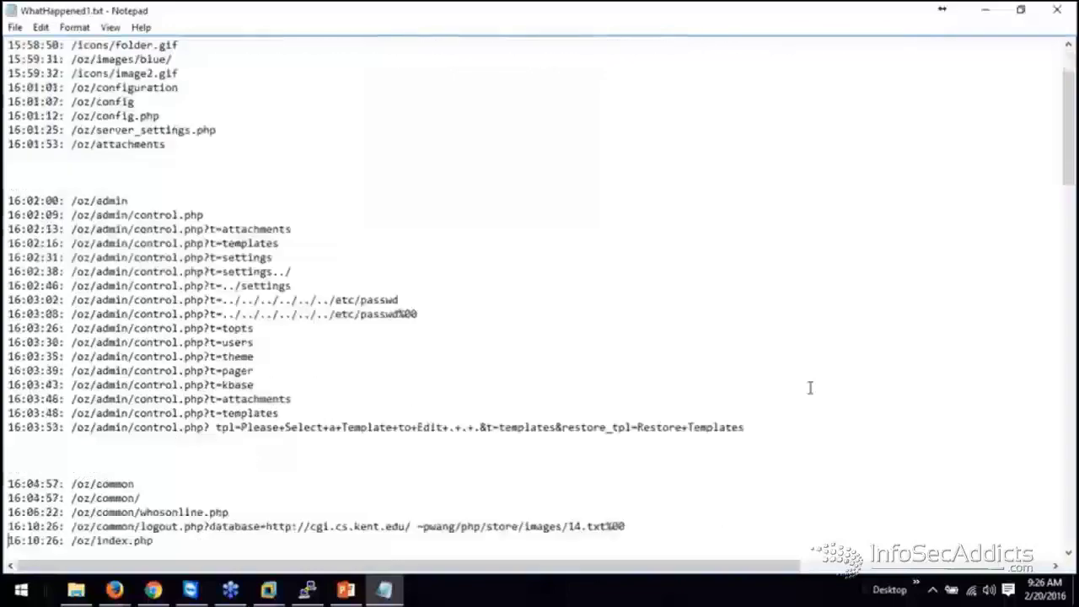
key(Down)
key(Down)
key(Down)
key(Down)
key(Down)
key(Down)
key(Down)
key(Down)
key(Down)
key(Down)
key(Down)
key(Down)
key(Down)
key(Down)
key(Down)
key(Down)
key(Down)
key(Down)
key(Down)
key(Down)
key(ctrl+1)
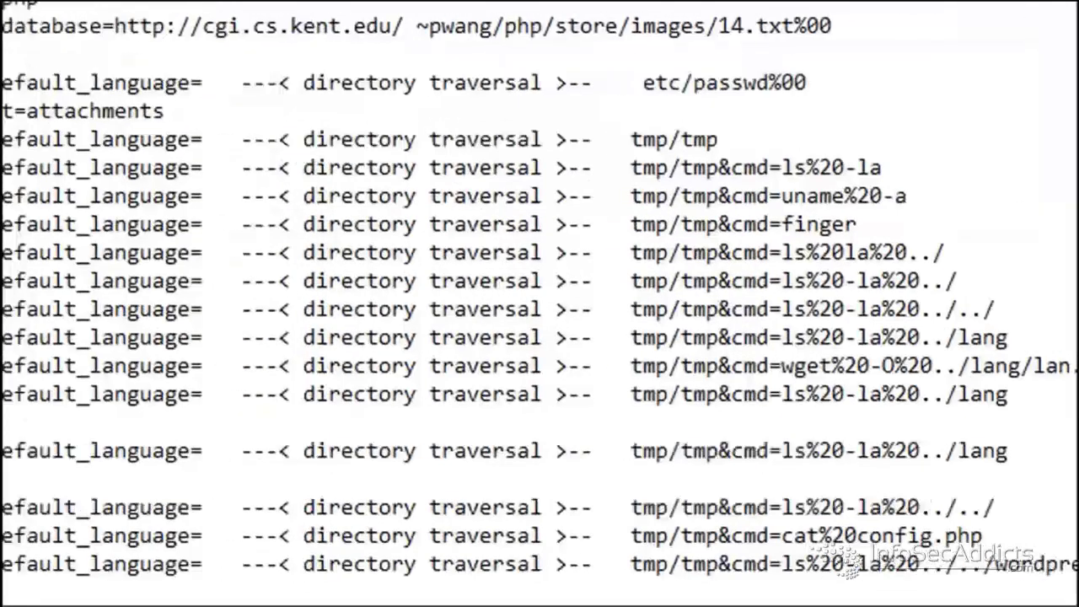
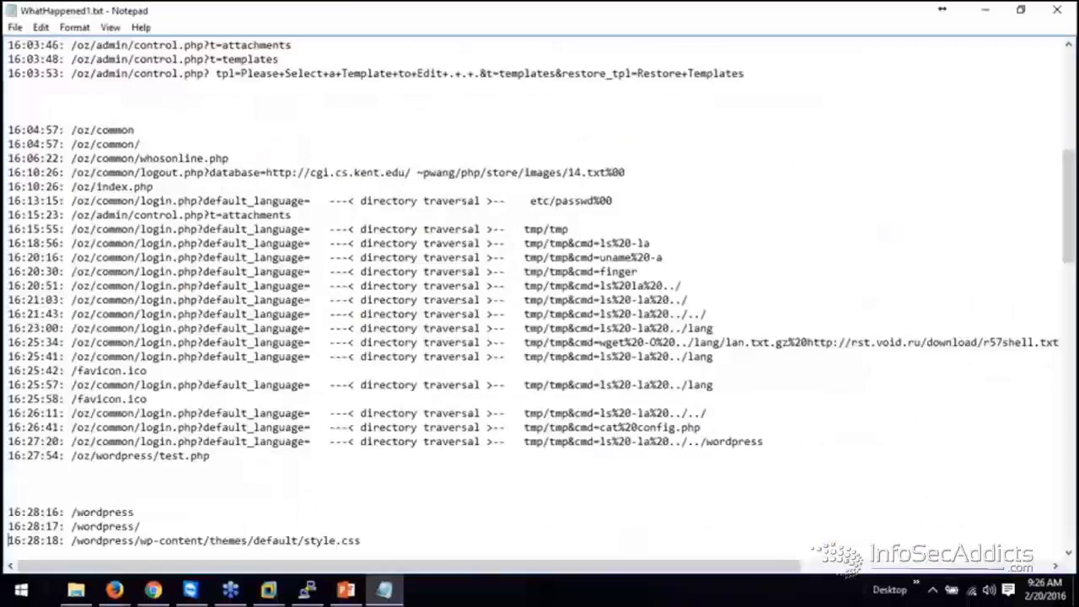
- Set up a replacement of the encoded string "%20" with a single space
key(ctrl+h)
text(%20)
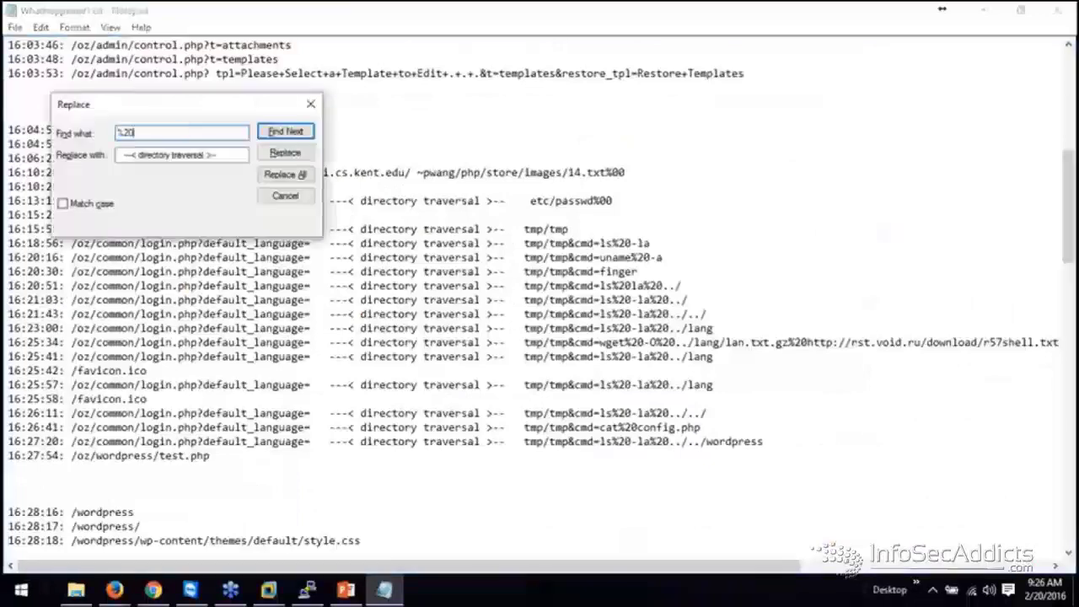
key(Tab)
key(BackSpace)
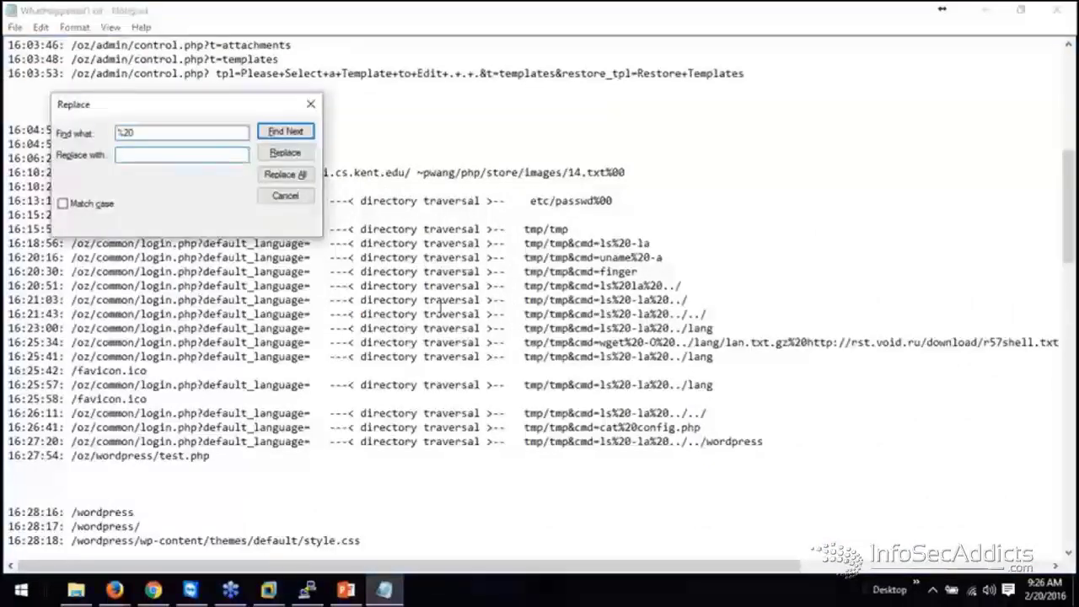
- Mark in red the space entered as replacement text and the option to replace all occurrences, and clear the marks
key(ctrl+1)
click(218, 166)
drag(202, 164, 245, 161)
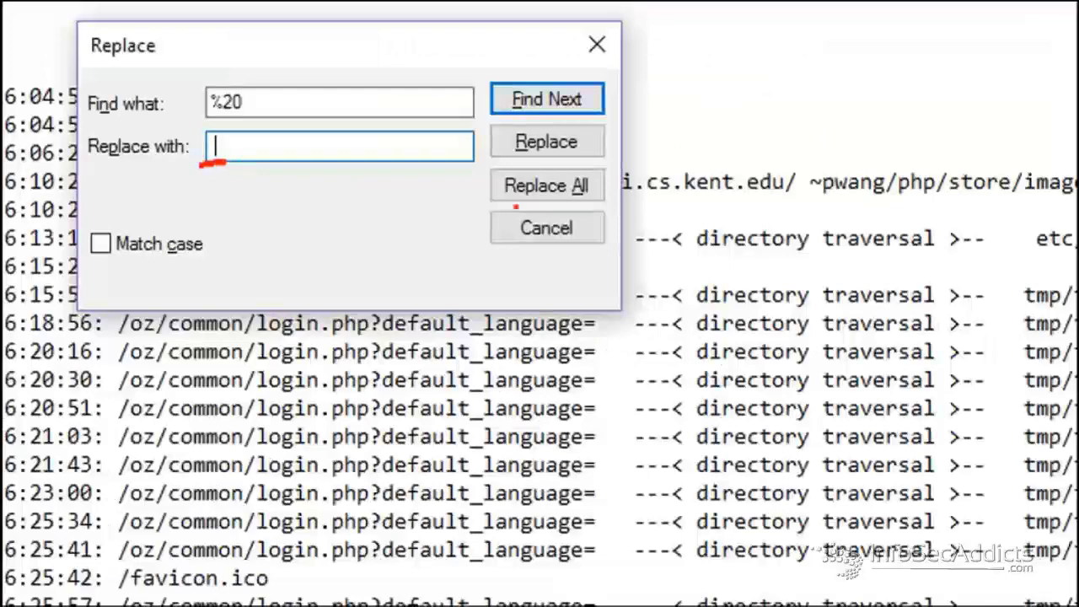
drag(516, 206, 585, 206)
key(Escape)
- Replace every occurrence of "%20" throughout the log and close the replacement dialog
click(290, 175)
click(285, 195)
click(754, 421)
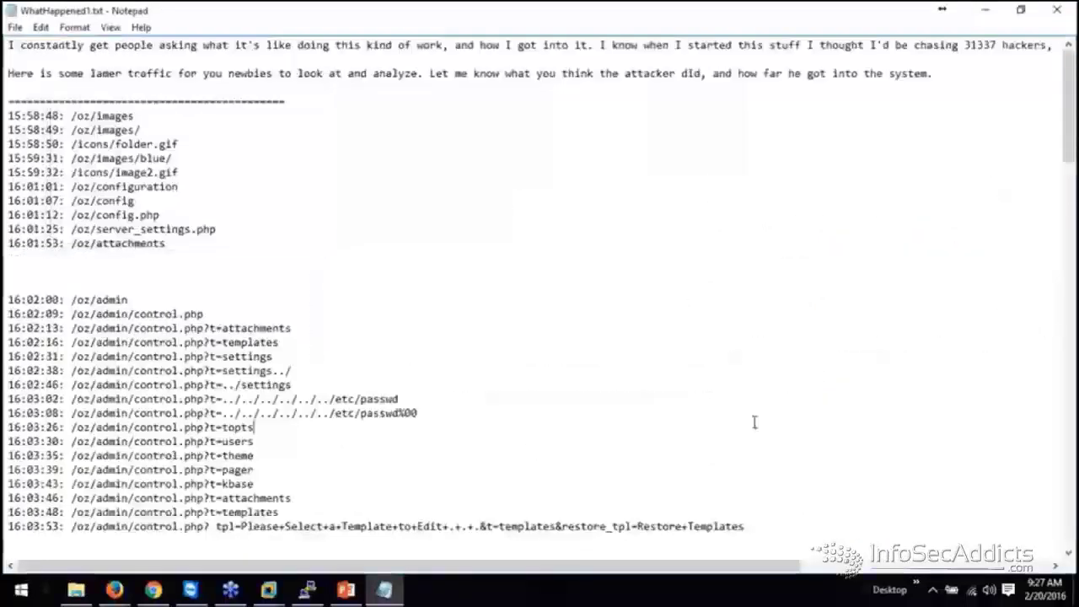
- Mark in red the attacker's ls -la, uname -a, finger and parent-directory listing commands, plus the wget download of r57shell
scroll(754, 422, down, 10)
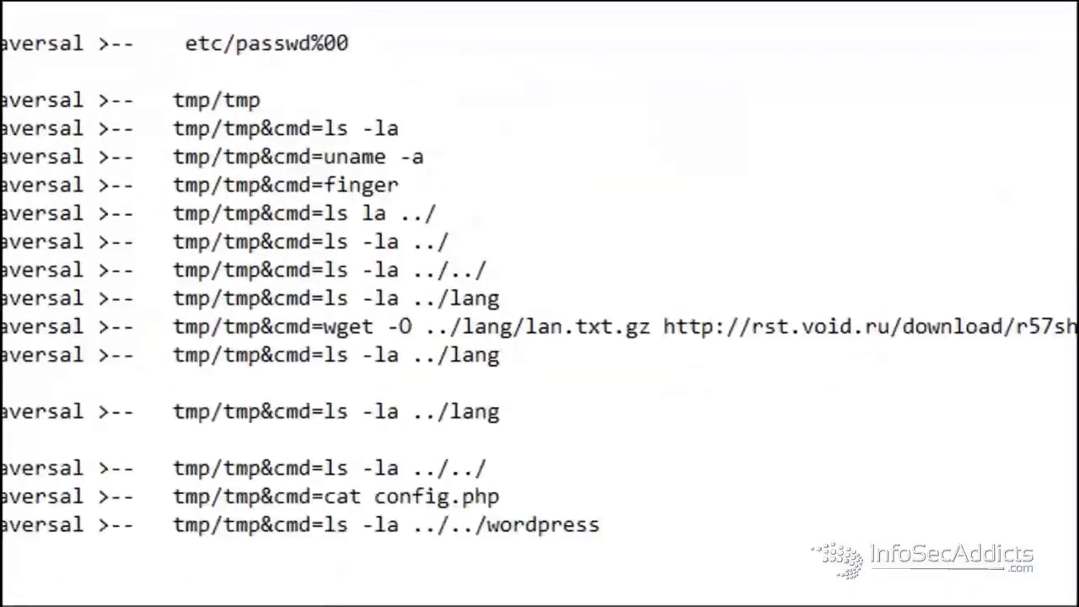
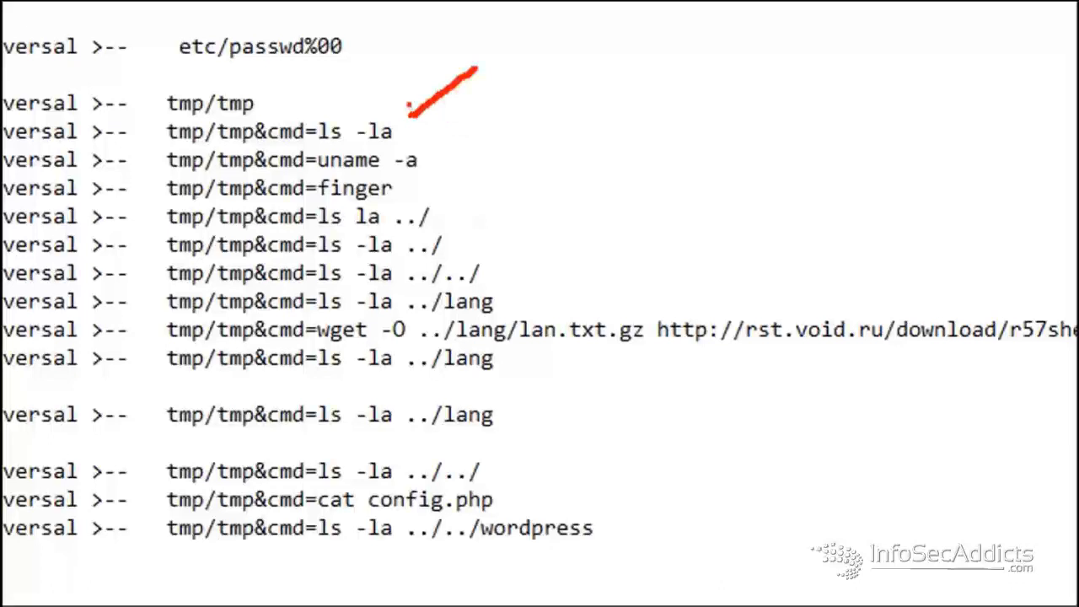
mouse_move(411, 96)
mouse_down()
mouse_move(404, 121)
mouse_move(430, 124)
mouse_up()
mouse_move(501, 114)
mouse_down()
mouse_move(434, 149)
mouse_move(455, 156)
mouse_move(423, 185)
mouse_move(444, 192)
mouse_up()
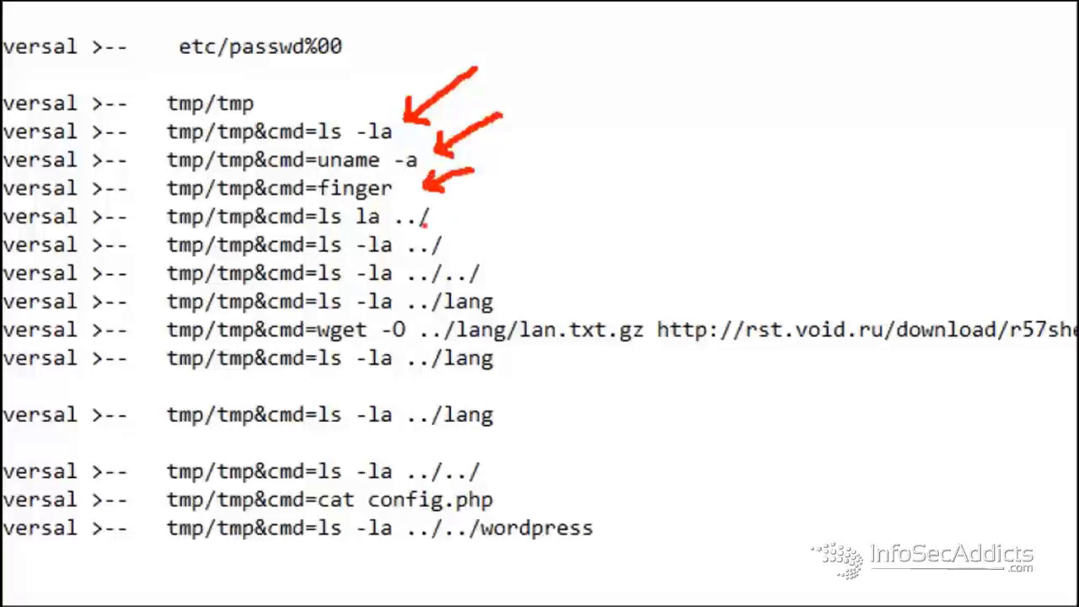
mouse_move(391, 241)
mouse_down()
mouse_move(418, 236)
mouse_move(429, 266)
mouse_up()
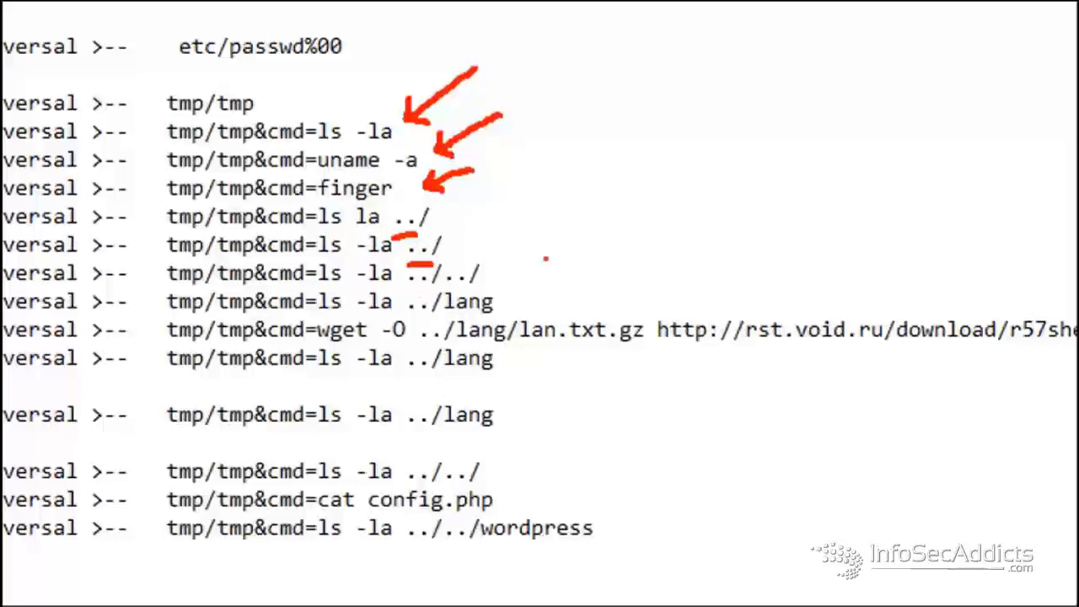
mouse_move(546, 258)
mouse_down()
mouse_move(497, 270)
mouse_move(508, 281)
mouse_up()
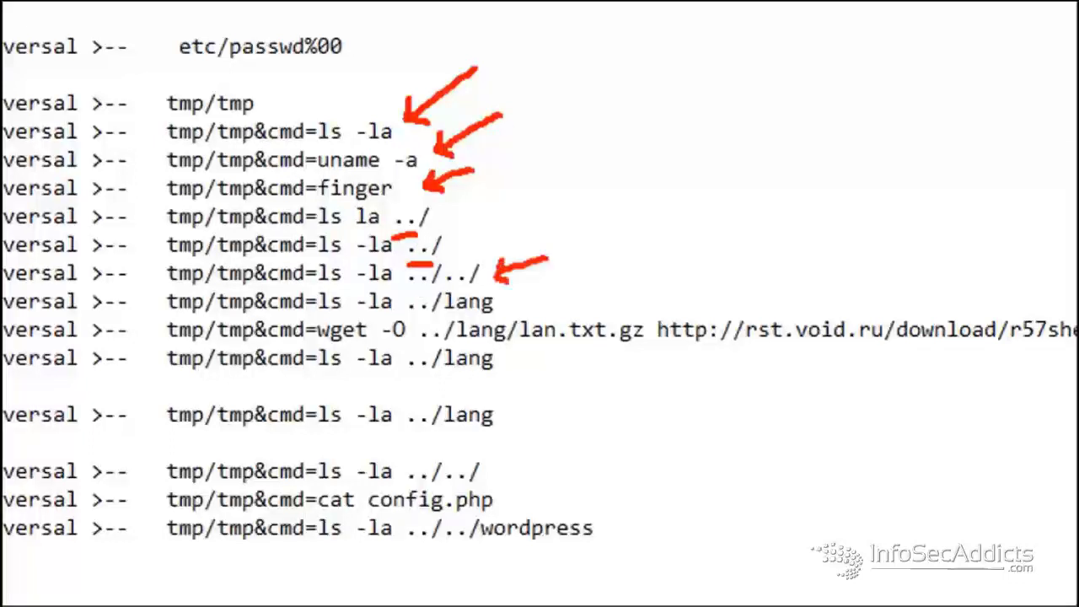
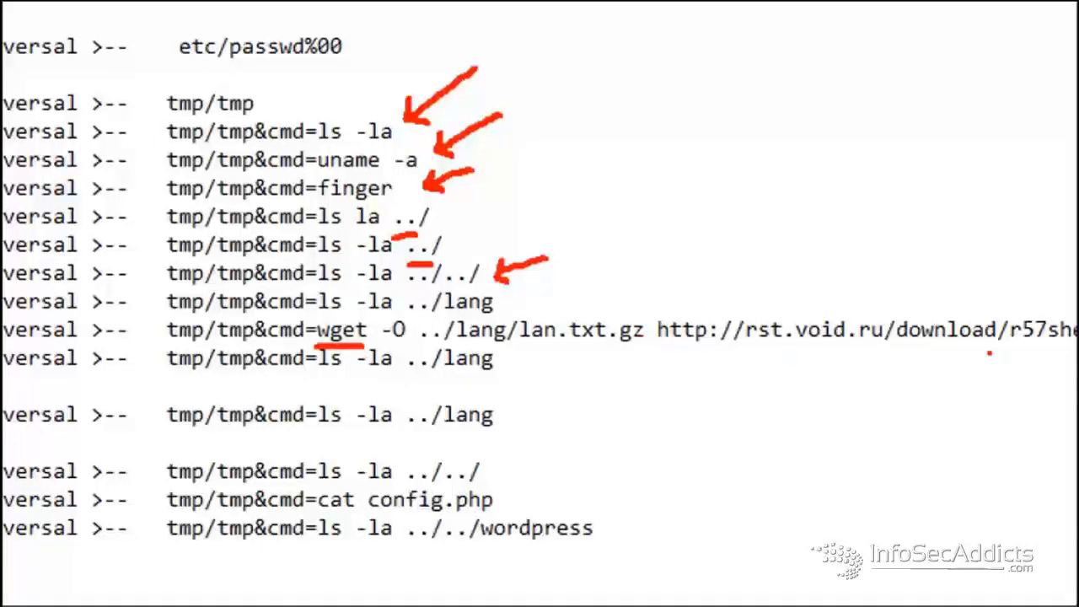
drag(987, 355, 1067, 347)
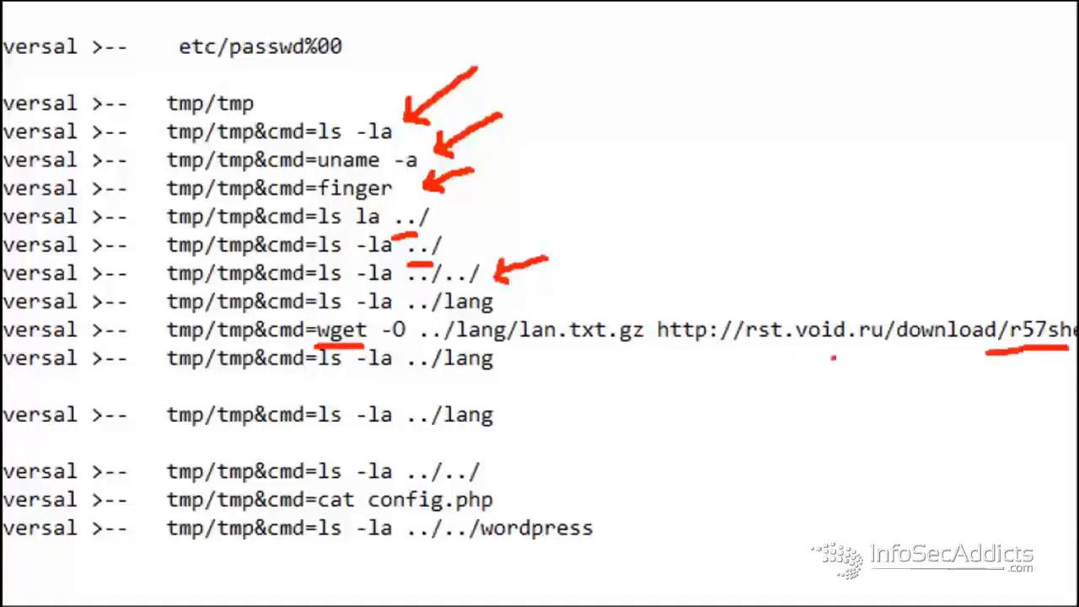
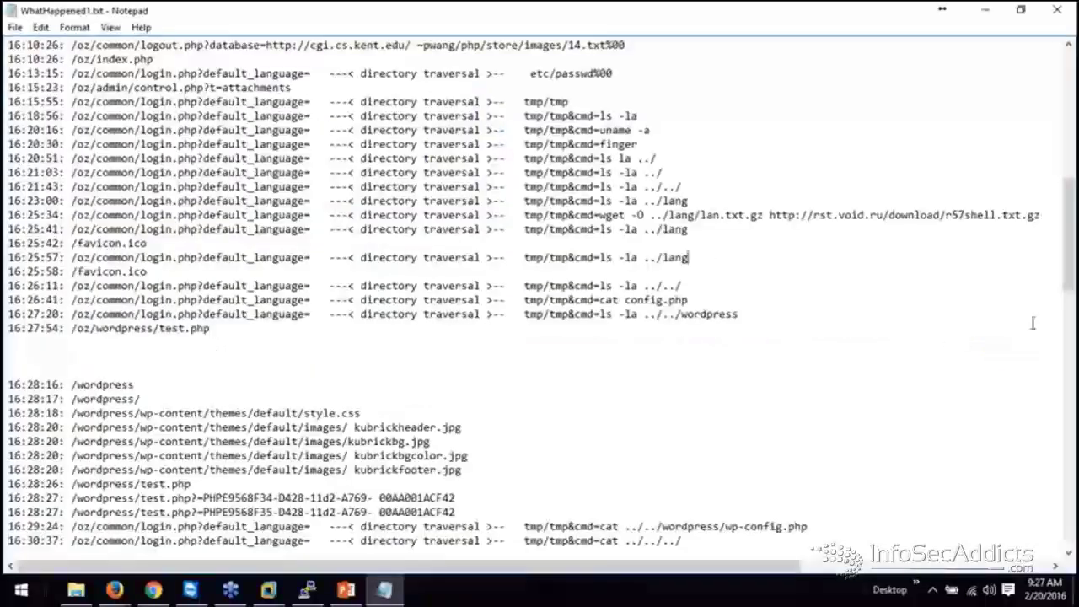
- Mark in red wp-config.php, the cat of etc/passwd and the first .bash_history search in a magnified view, and clear the marks
drag(1069, 285, 1073, 339)
key(ctrl+1)
click(577, 207)
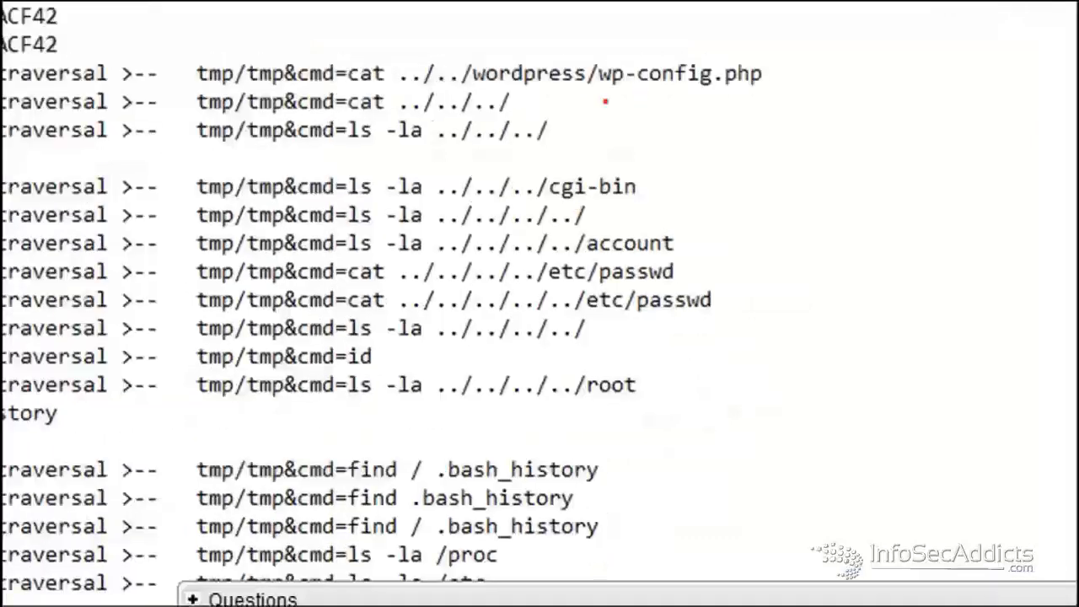
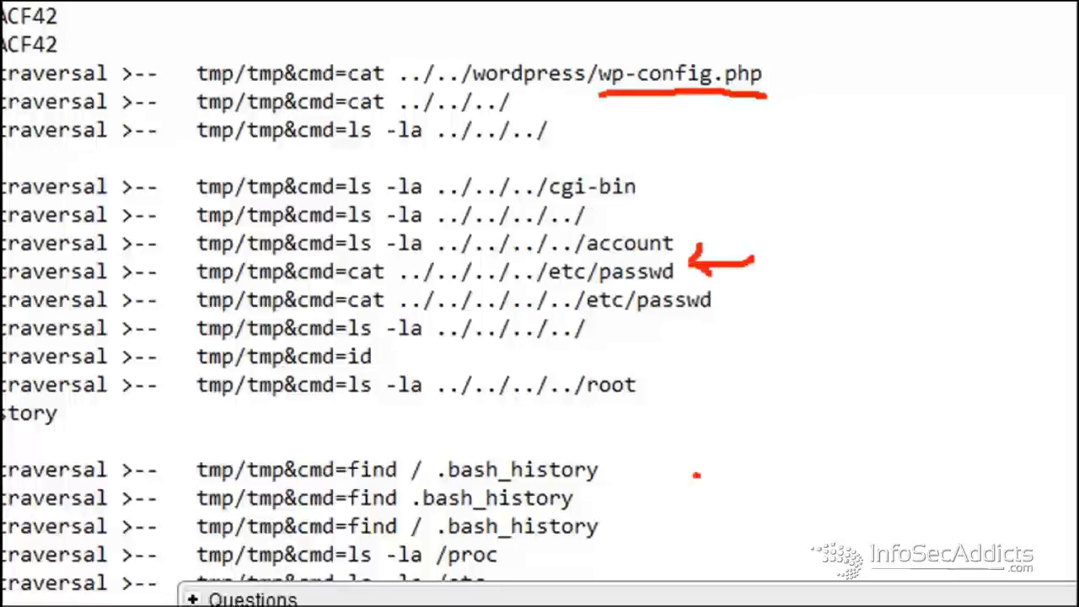
mouse_move(696, 475)
mouse_down()
mouse_move(618, 470)
mouse_move(630, 455)
mouse_move(619, 468)
mouse_up()
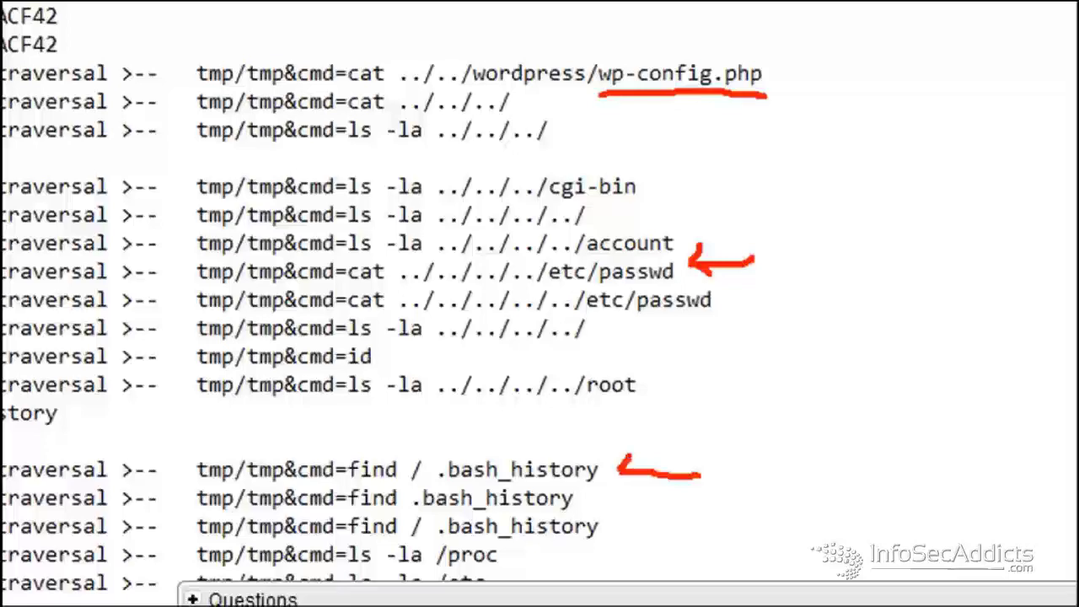
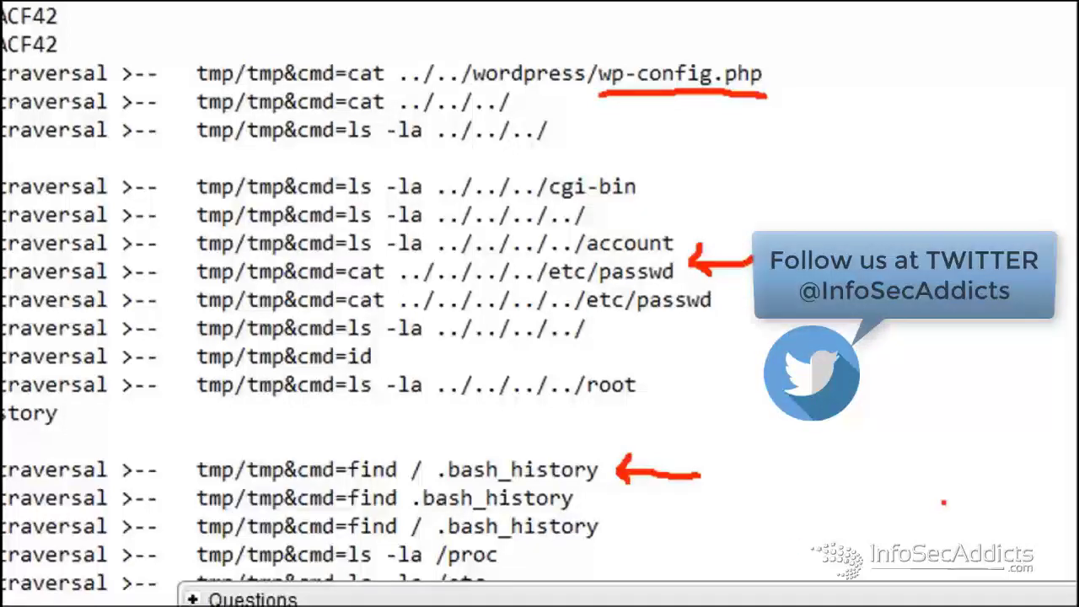
key(Escape)
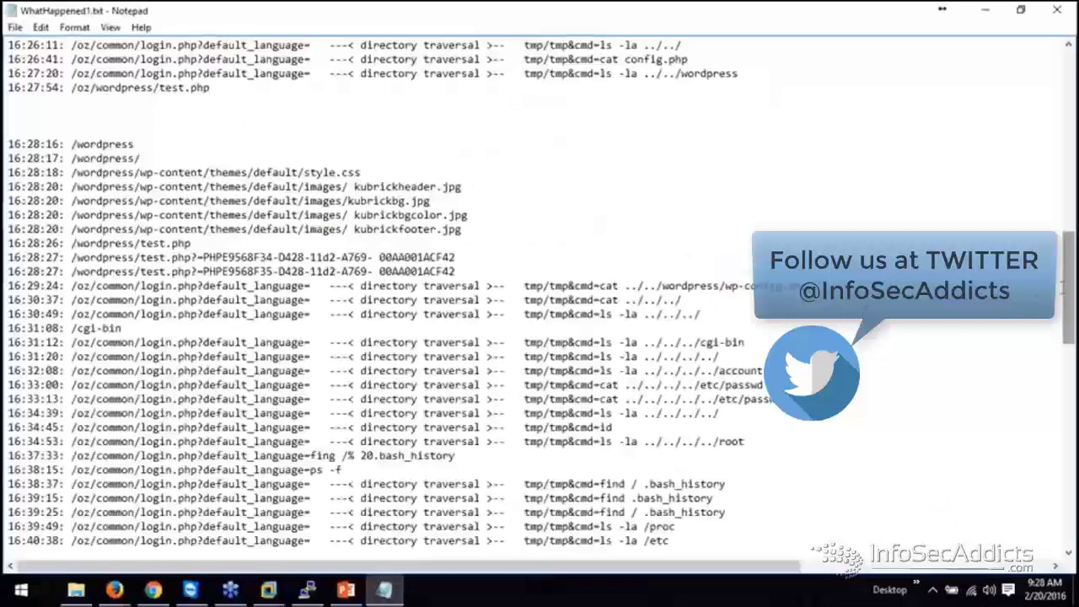
- Magnify the later commands in the log and point a red arrow at the ifconfig and cat passwd.OLD entries
scroll(540, 295, down, 6)
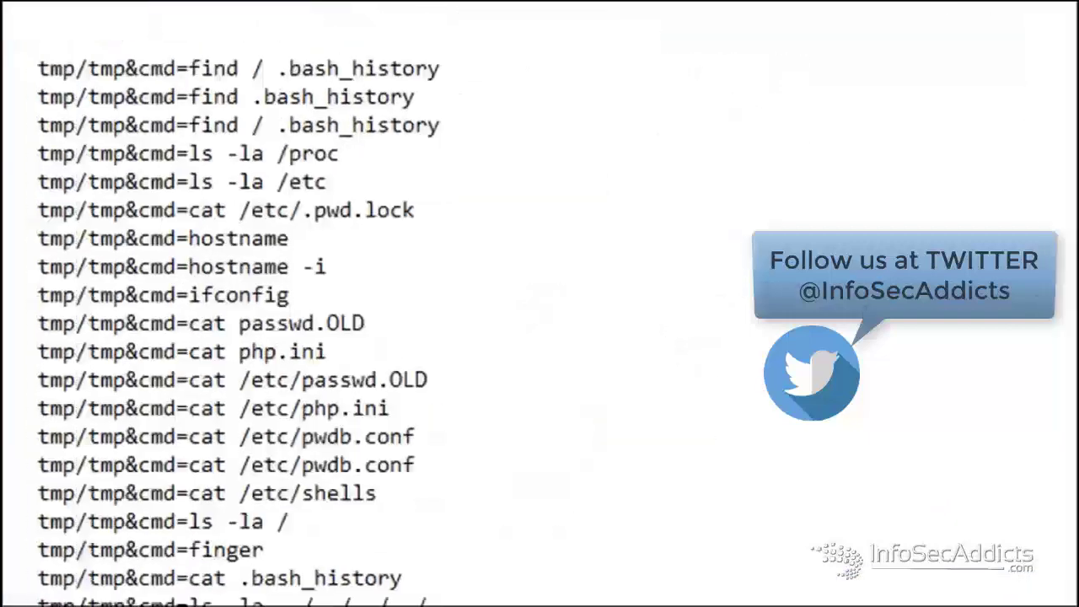
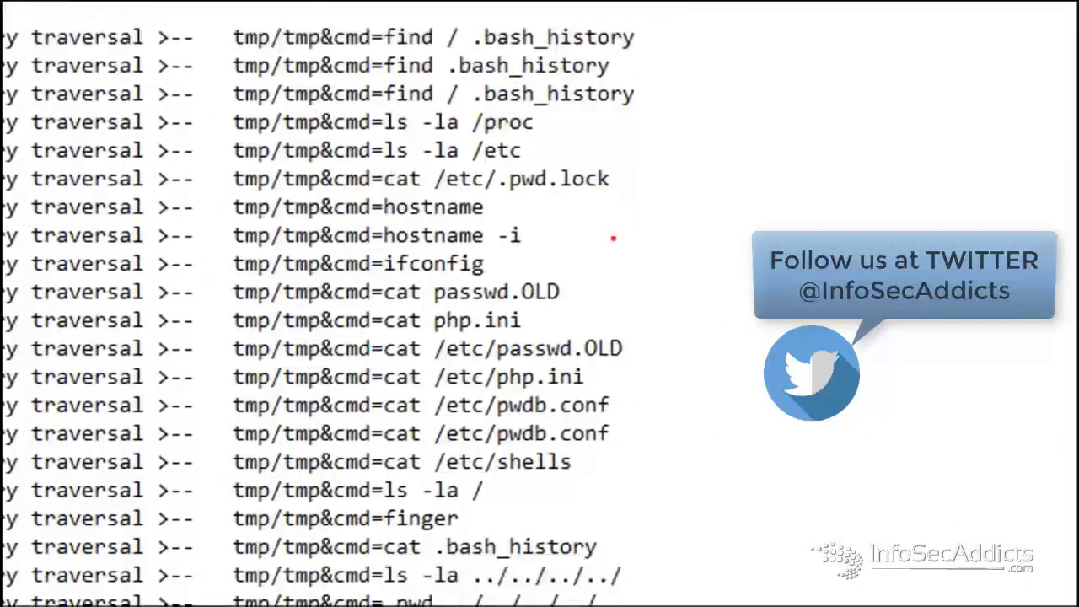
drag(684, 210, 571, 272)
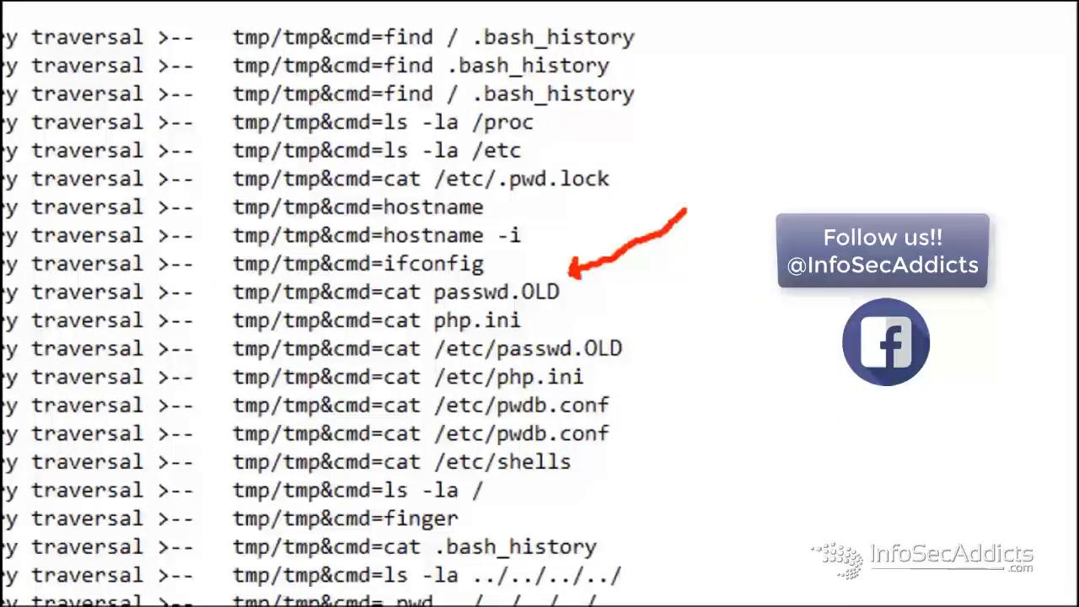